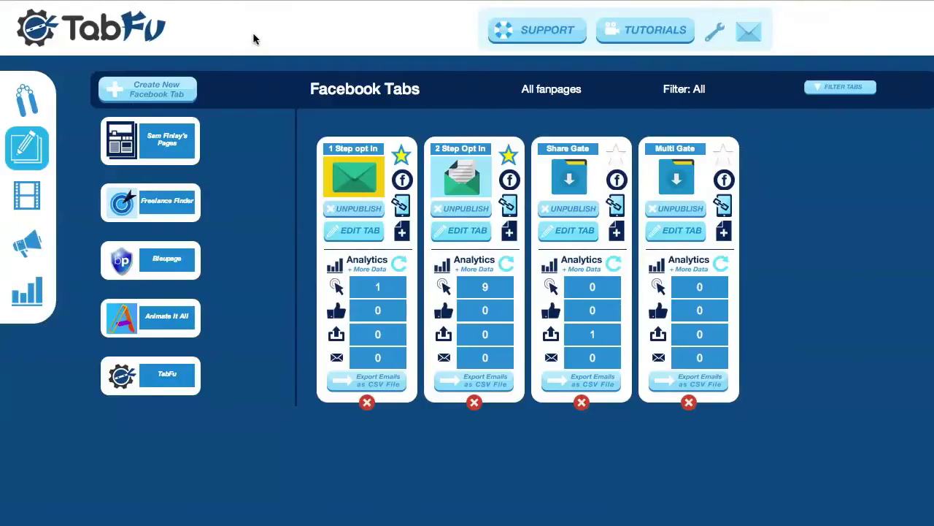
Step: Open the 1 Step opt in template and scroll down to its email-gate subscribe footer
{"action": "left_click", "coordinate": [358, 231]}
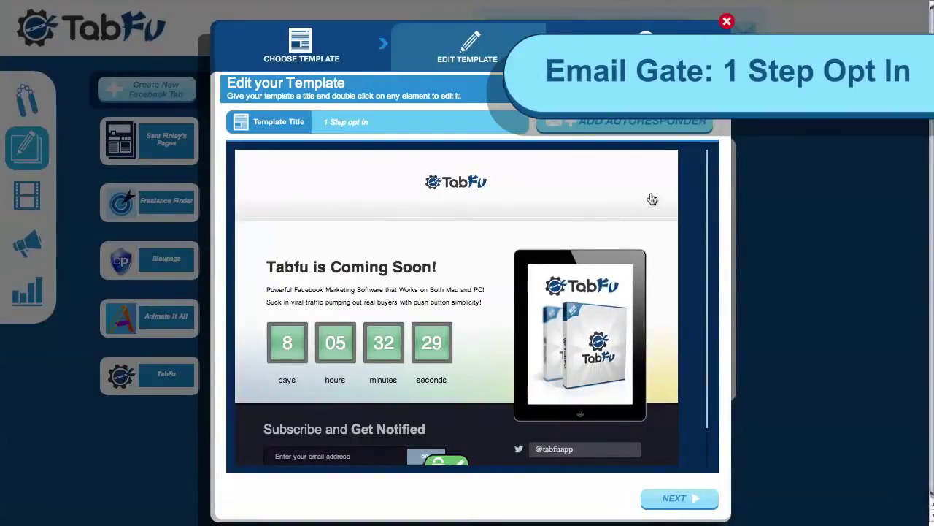
{"action": "left_click_drag", "start_coordinate": [706, 178], "coordinate": [703, 265]}
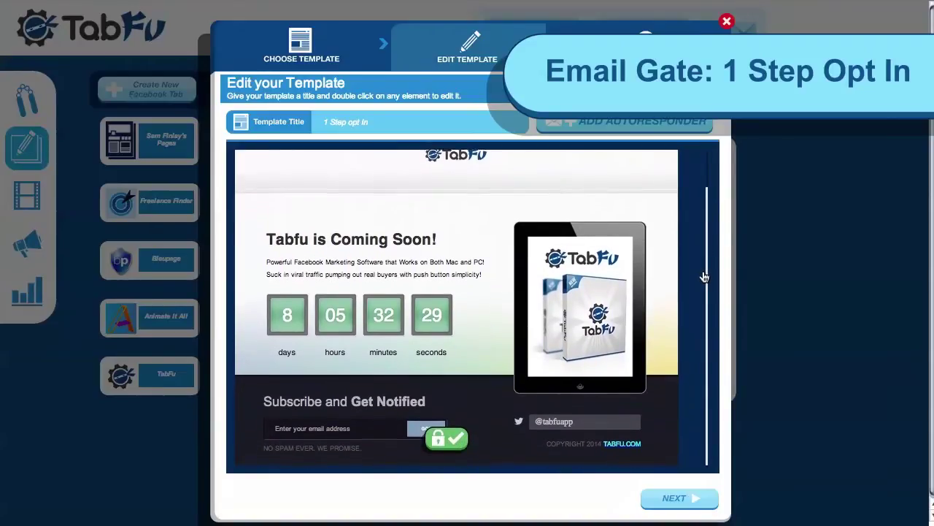
{"action": "scroll", "coordinate": [646, 335], "scroll_direction": "down", "scroll_amount": 1}
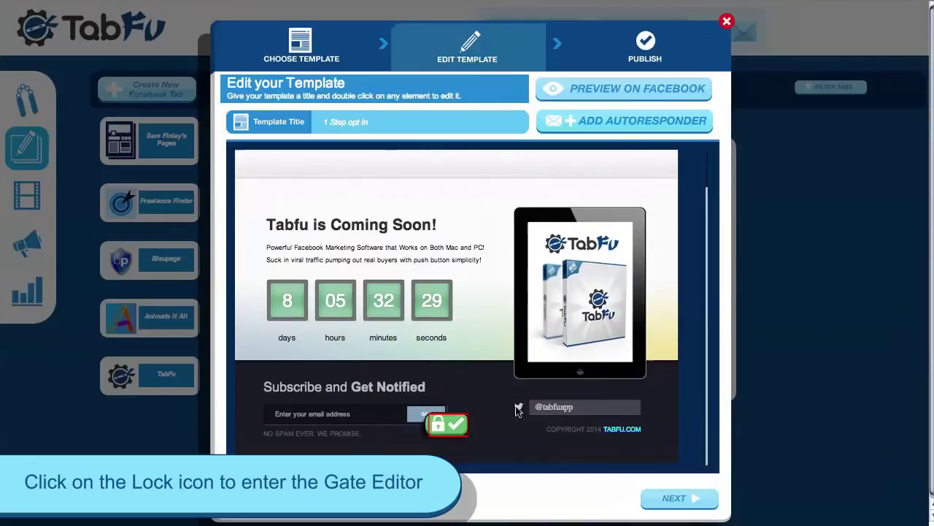
Step: Change the email gate confirm message to 'Check your Inbox and Confirm Your Subscription. We'll be in touch soon with awesome news!' and save
{"action": "left_click", "coordinate": [447, 424]}
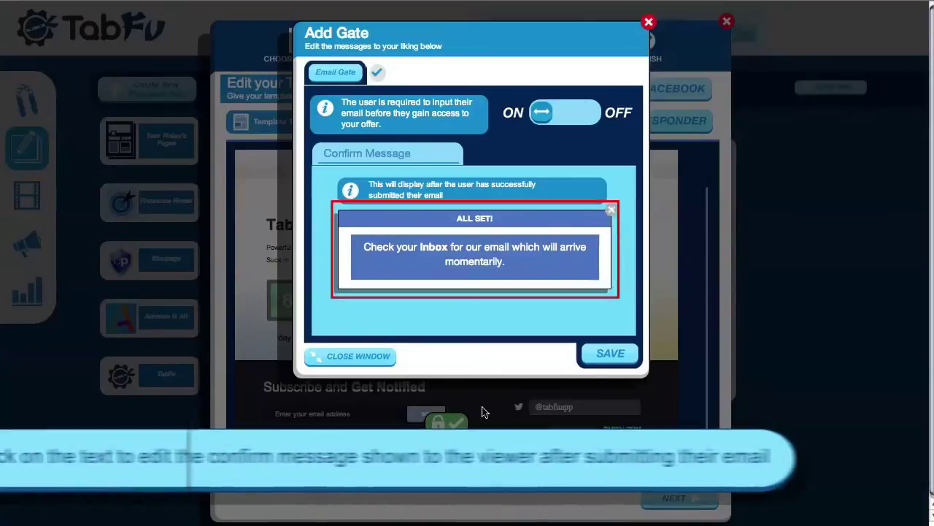
{"action": "left_click", "coordinate": [369, 249]}
{"action": "triple_click", "coordinate": [369, 248]}
{"action": "type", "text": "Check y"}
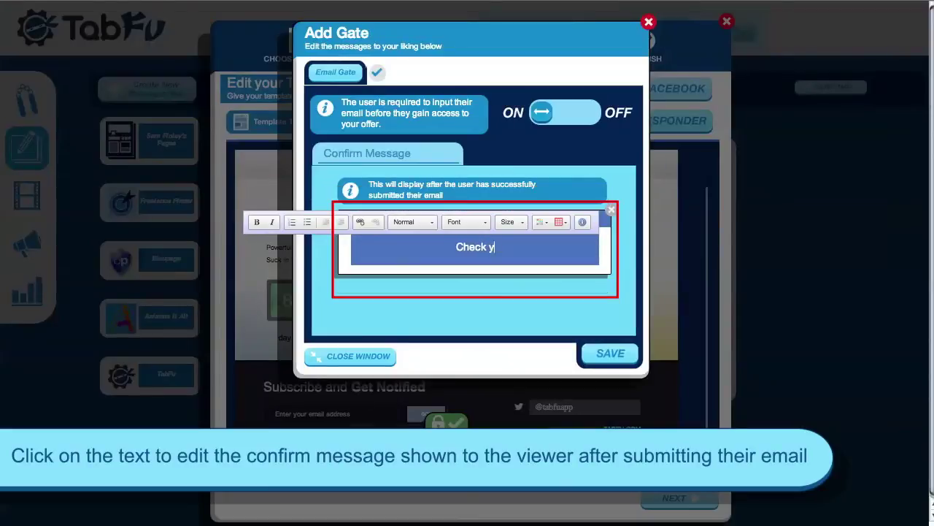
{"action": "type", "text": "our Inbox and Confirm Your Subscription. We'll be in touch soon with awesome news!"}
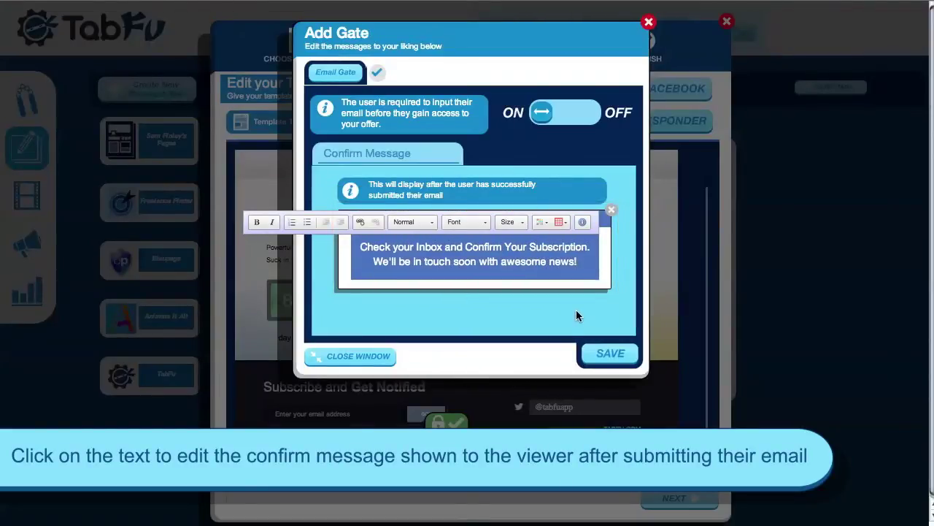
{"action": "left_click", "coordinate": [577, 312]}
{"action": "left_click", "coordinate": [612, 354]}
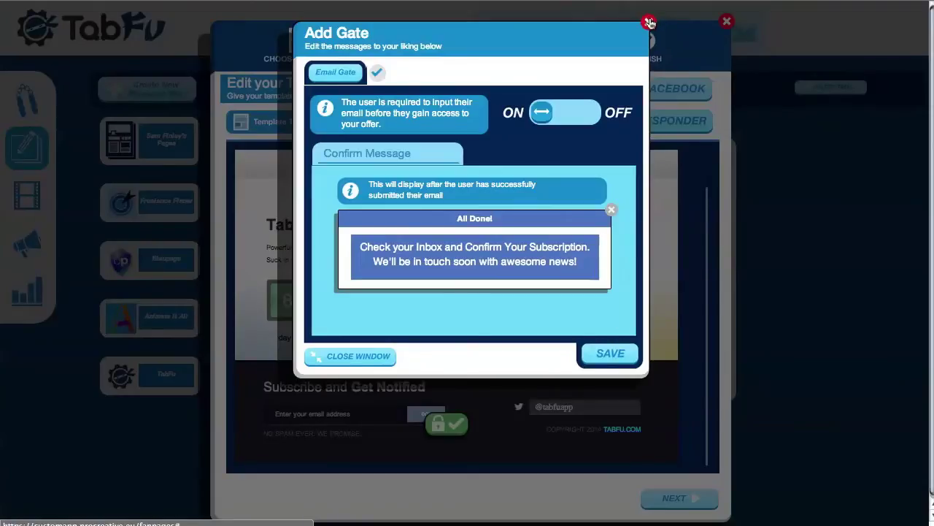
{"action": "left_click", "coordinate": [649, 23]}
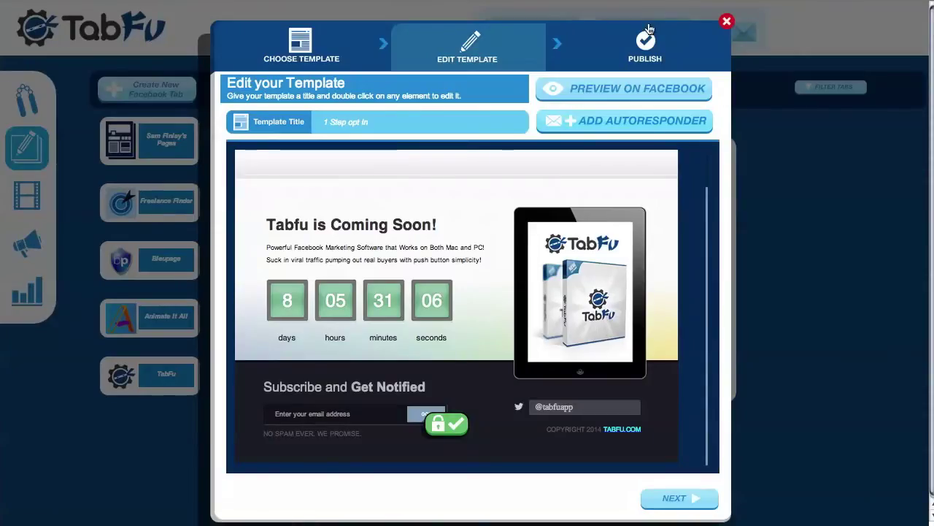
Step: Publish the 1 Step opt in tab changes and view the tab live on Facebook
{"action": "left_click", "coordinate": [685, 499]}
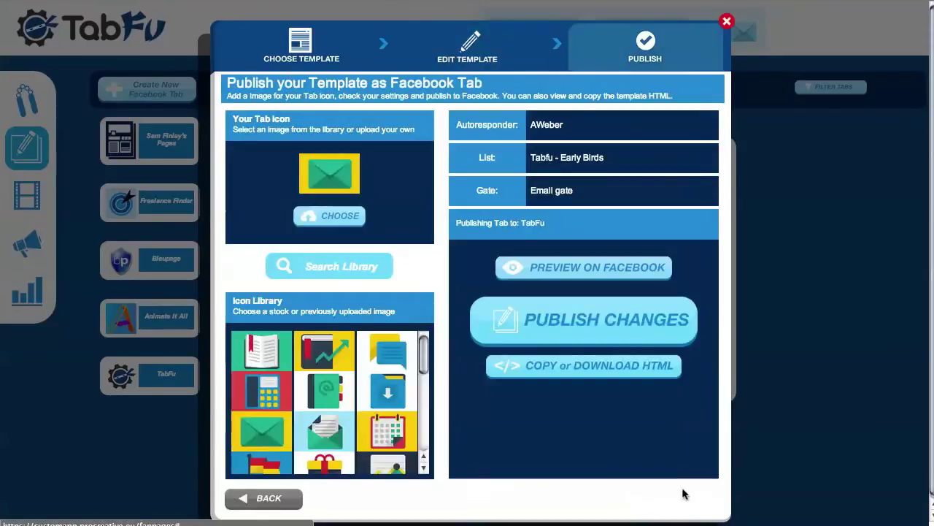
{"action": "left_click", "coordinate": [627, 316]}
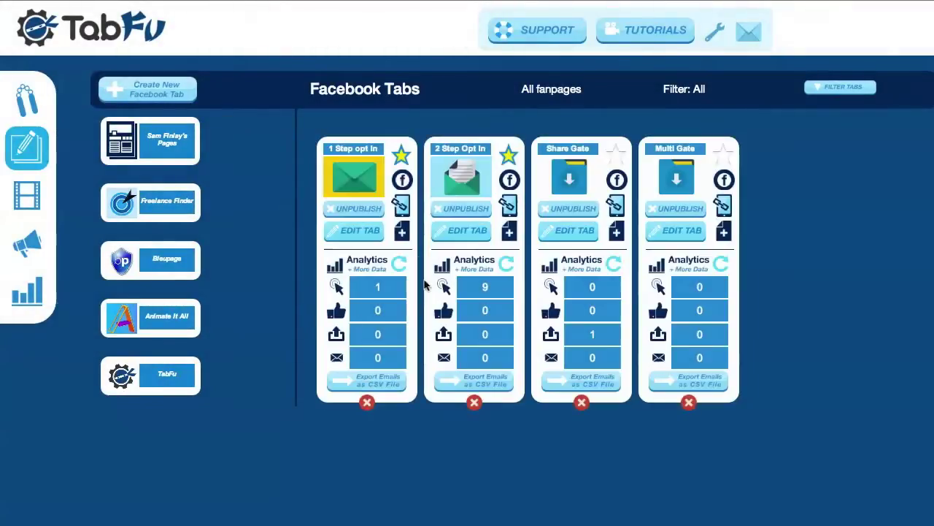
{"action": "left_click", "coordinate": [401, 180]}
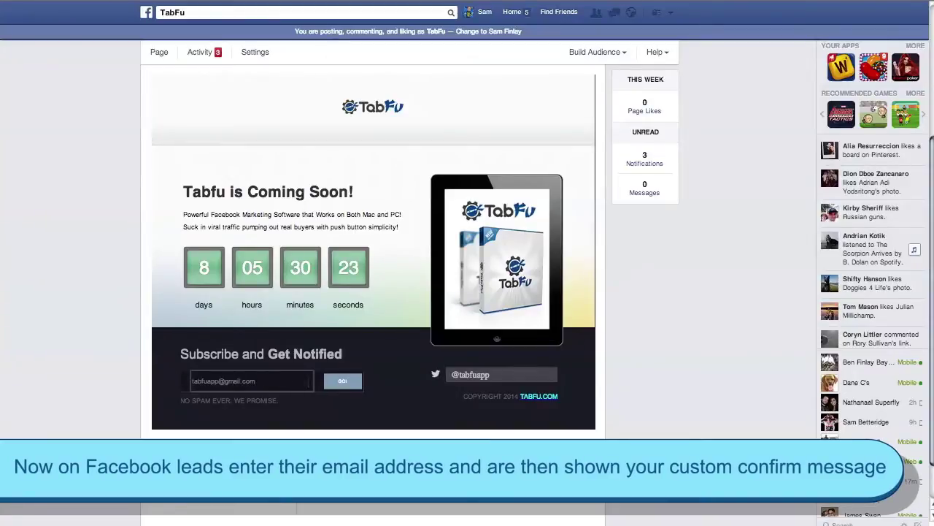
Step: Submit a test email on the Facebook tab and dismiss the ALL SET! confirmation
{"action": "left_click", "coordinate": [340, 382]}
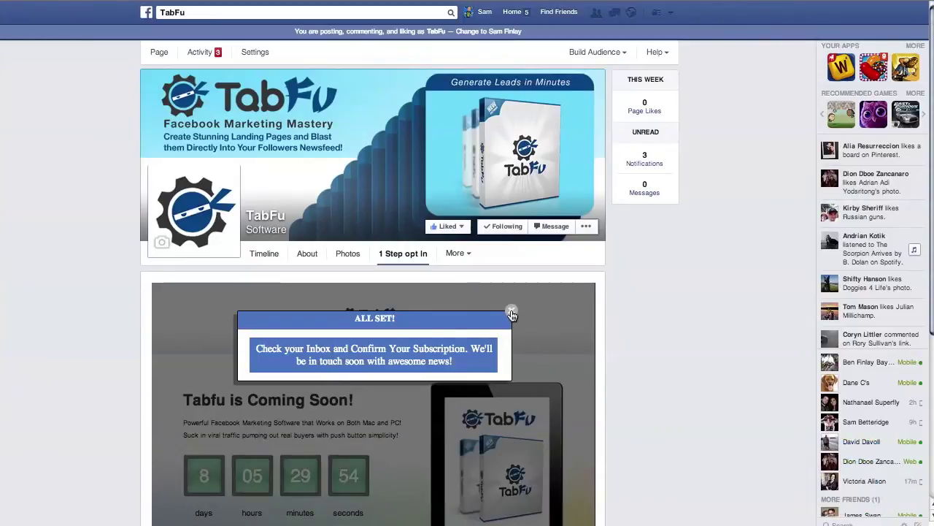
{"action": "left_click", "coordinate": [512, 313]}
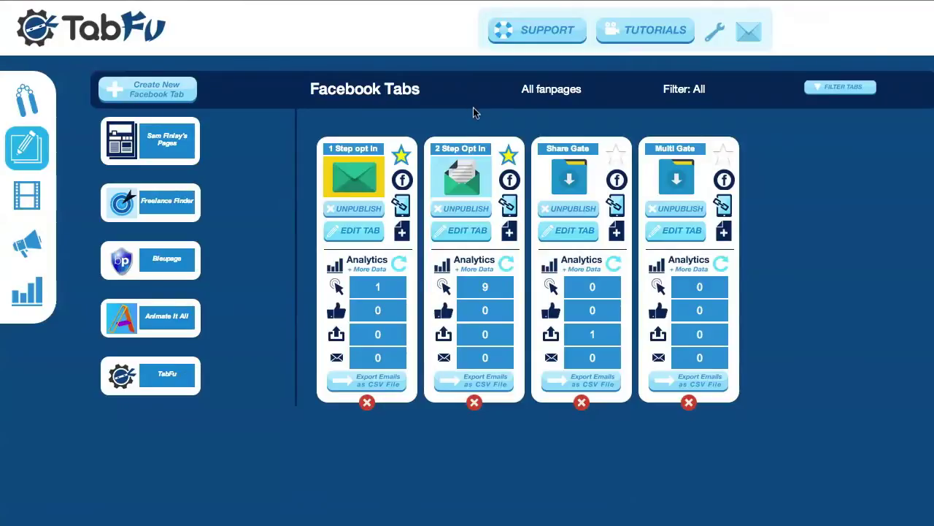
Step: Open the 2 Step Opt In template and its email gate settings
{"action": "left_click", "coordinate": [473, 233]}
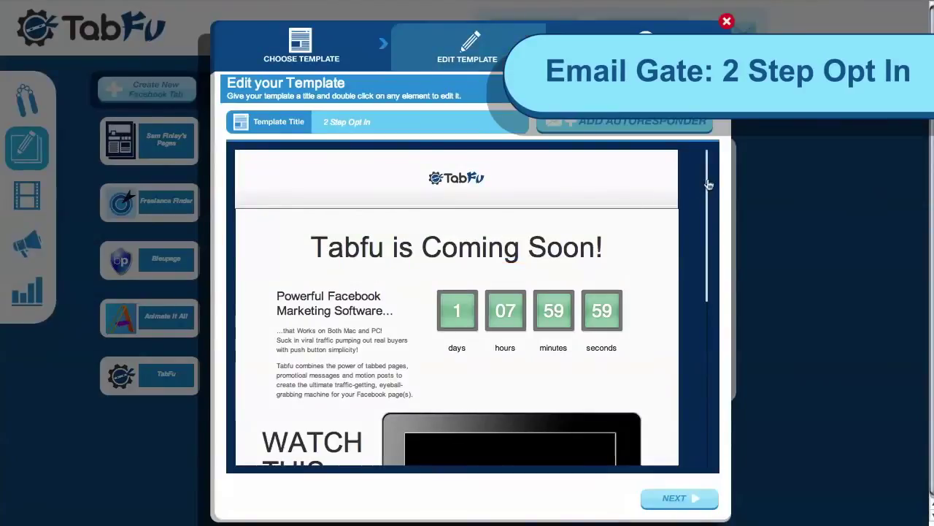
{"action": "left_click_drag", "start_coordinate": [708, 185], "coordinate": [696, 392]}
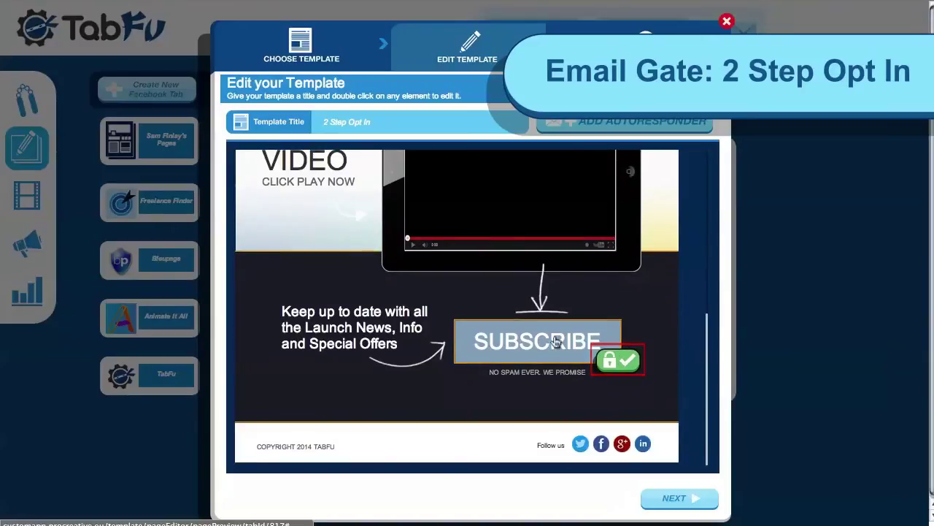
{"action": "left_click", "coordinate": [617, 362]}
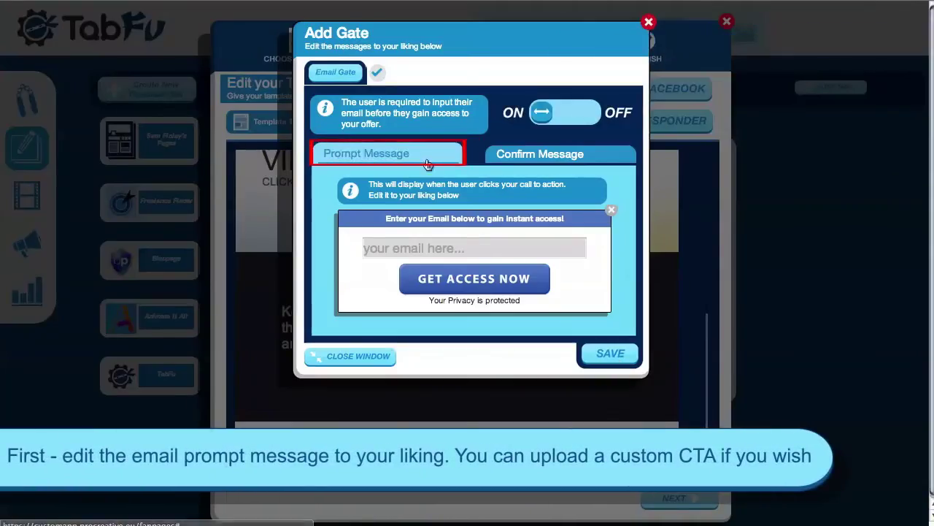
Step: Make the prompt header read 'Enter your Email below to Gain Access!' with 'Gain Access!' italic
{"action": "left_click", "coordinate": [475, 220]}
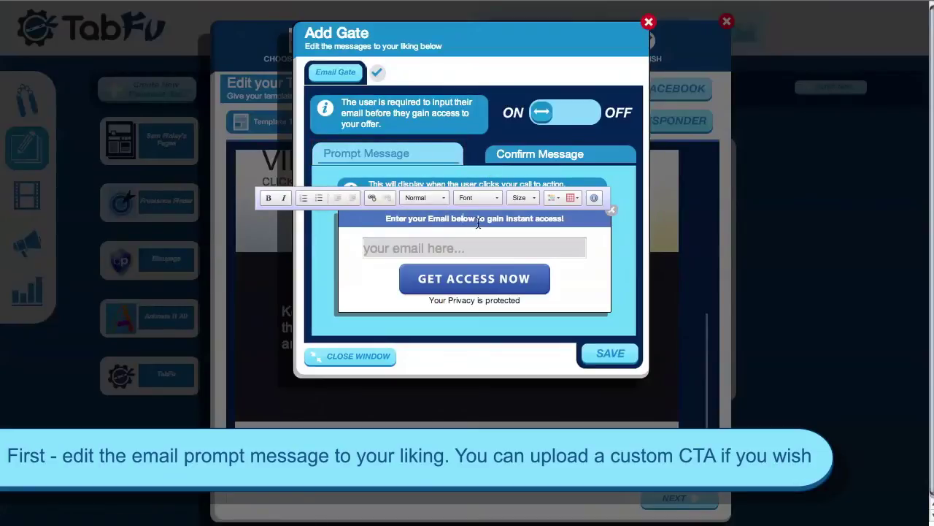
{"action": "key", "text": "Delete"}
{"action": "type", "text": "G"}
{"action": "left_click", "coordinate": [283, 198]}
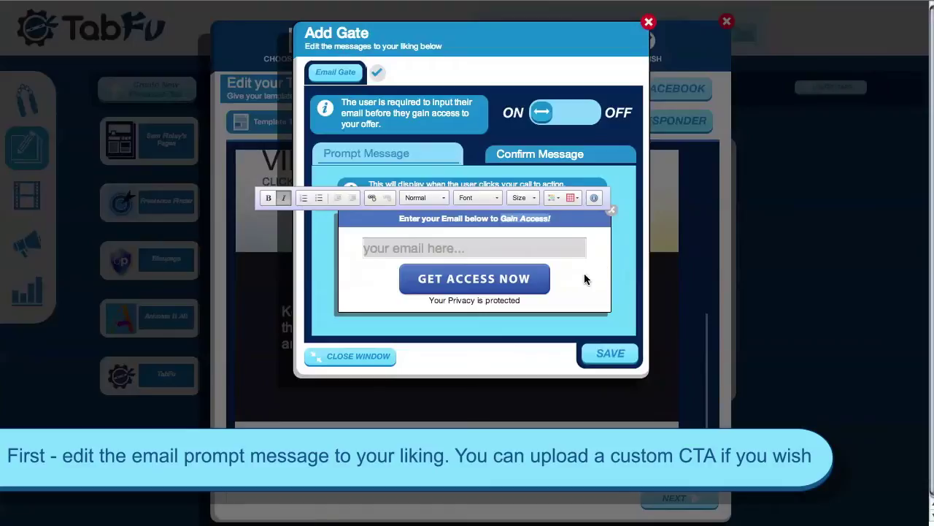
{"action": "left_click", "coordinate": [584, 273]}
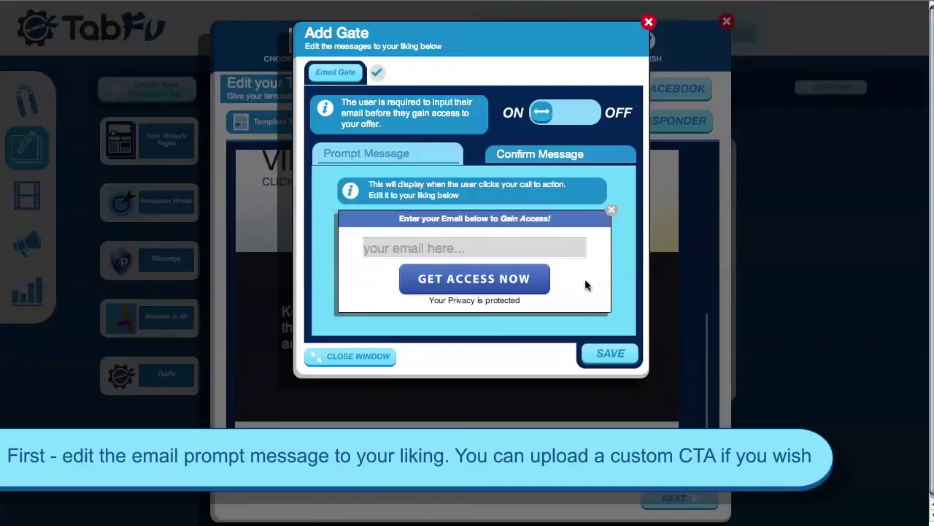
{"action": "left_click", "coordinate": [491, 279]}
Step: Use opt in button.png (ENTER THE DOJO) as the gate button image and save the gate settings
{"action": "left_click", "coordinate": [483, 314]}
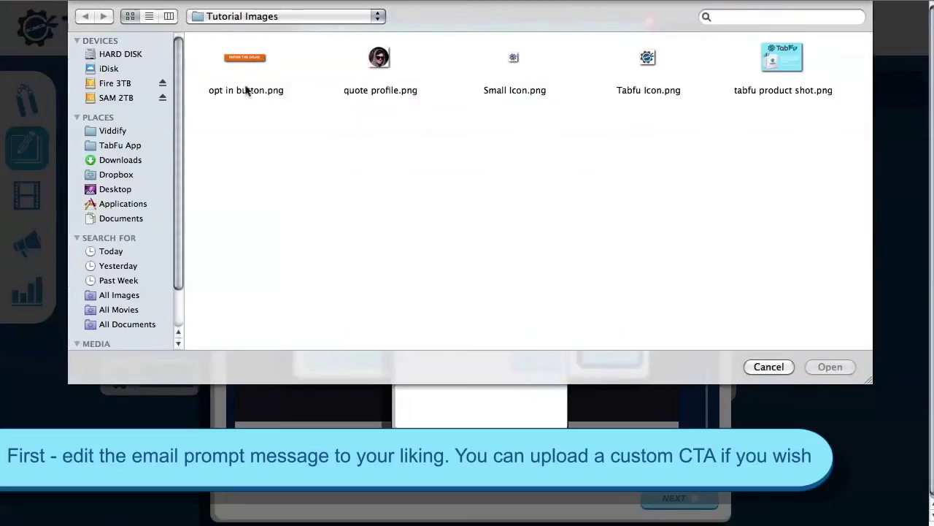
{"action": "double_click", "coordinate": [245, 60]}
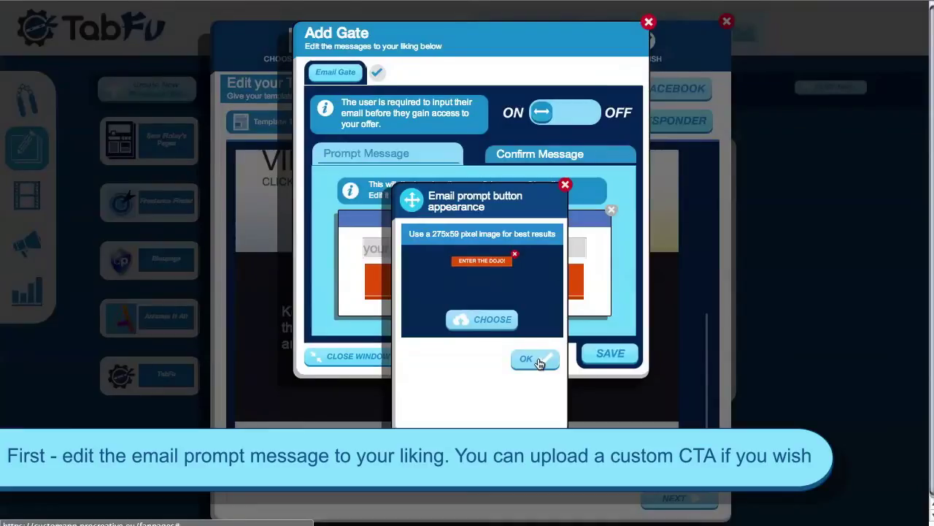
{"action": "left_click", "coordinate": [540, 363]}
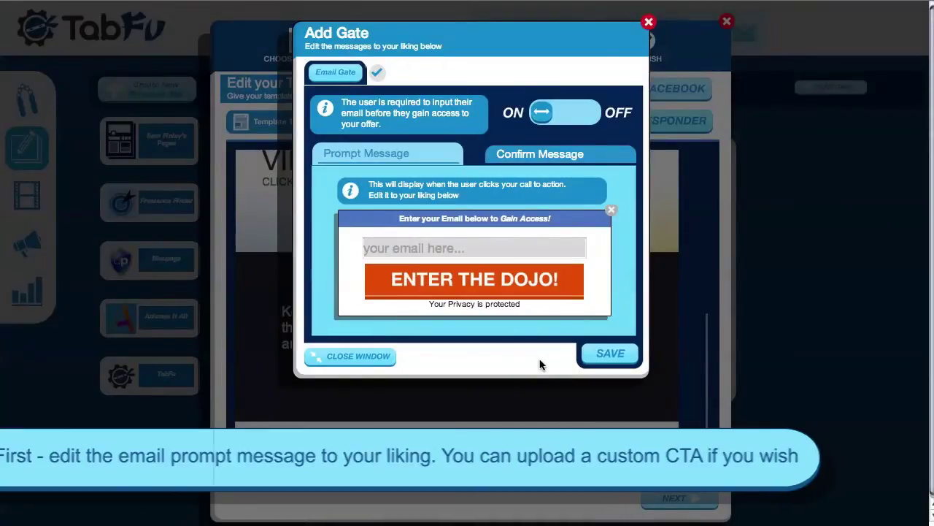
{"action": "left_click", "coordinate": [576, 155]}
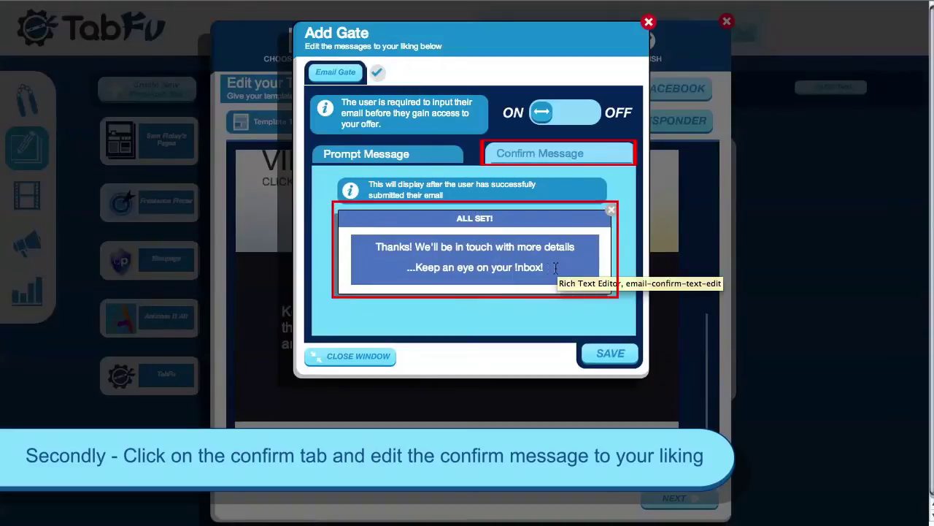
{"action": "left_click", "coordinate": [606, 353]}
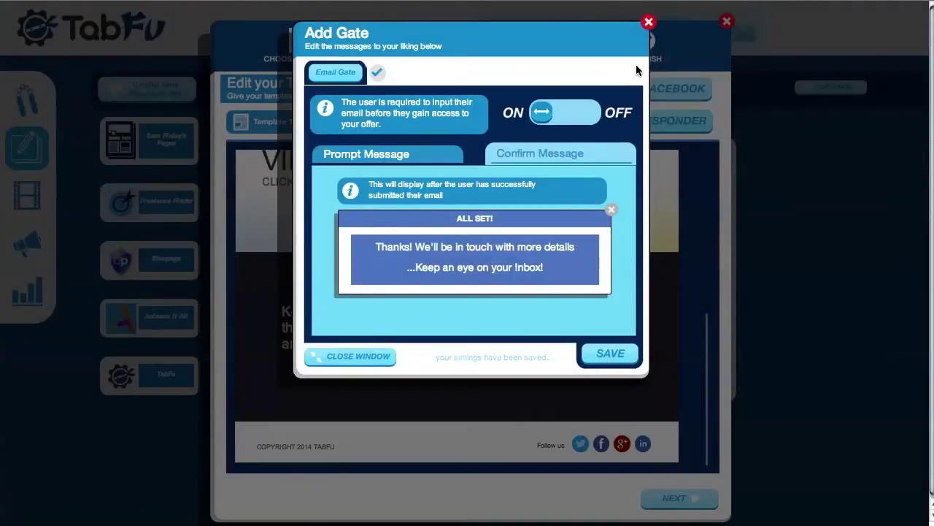
{"action": "left_click", "coordinate": [648, 22]}
Step: Publish the 2 Step Opt In tab and view its SUBSCRIBE call to action on Facebook
{"action": "left_click", "coordinate": [676, 498]}
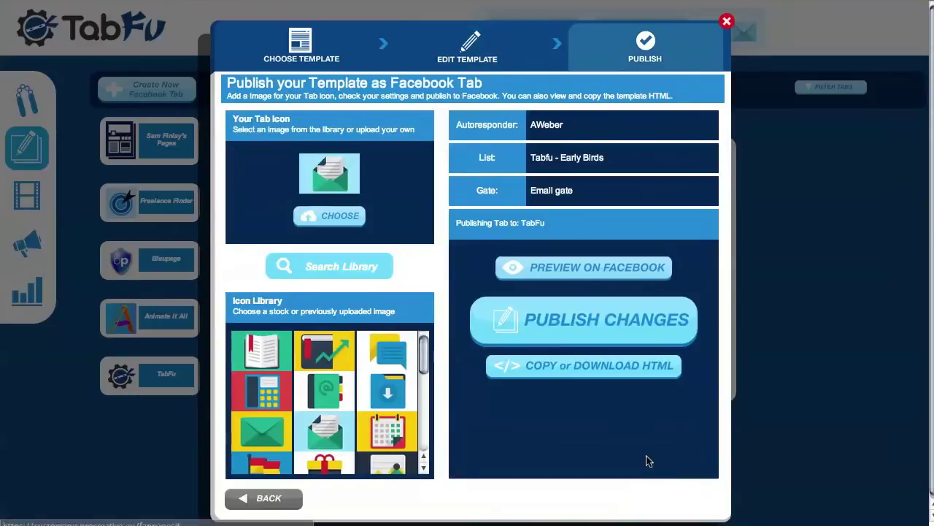
{"action": "left_click", "coordinate": [611, 316]}
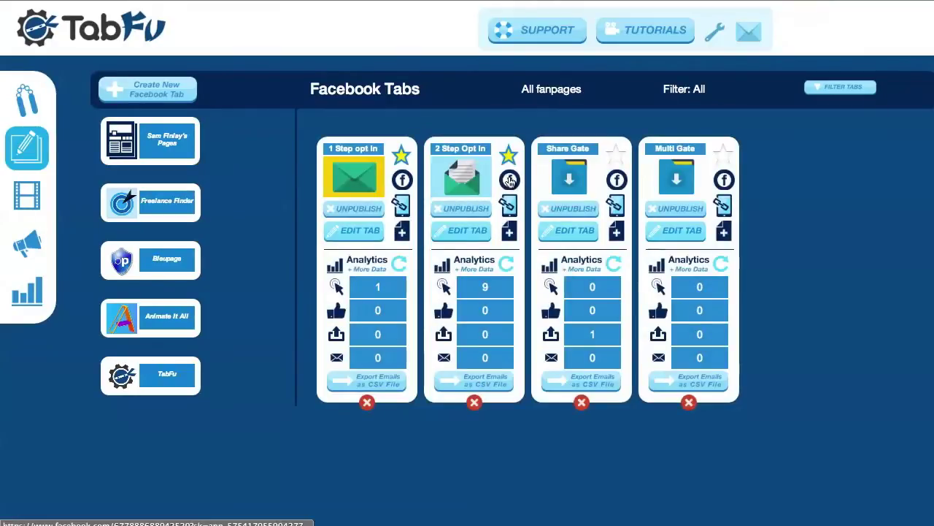
{"action": "left_click", "coordinate": [510, 180]}
{"action": "scroll", "coordinate": [373, 292], "scroll_direction": "down", "scroll_amount": 3}
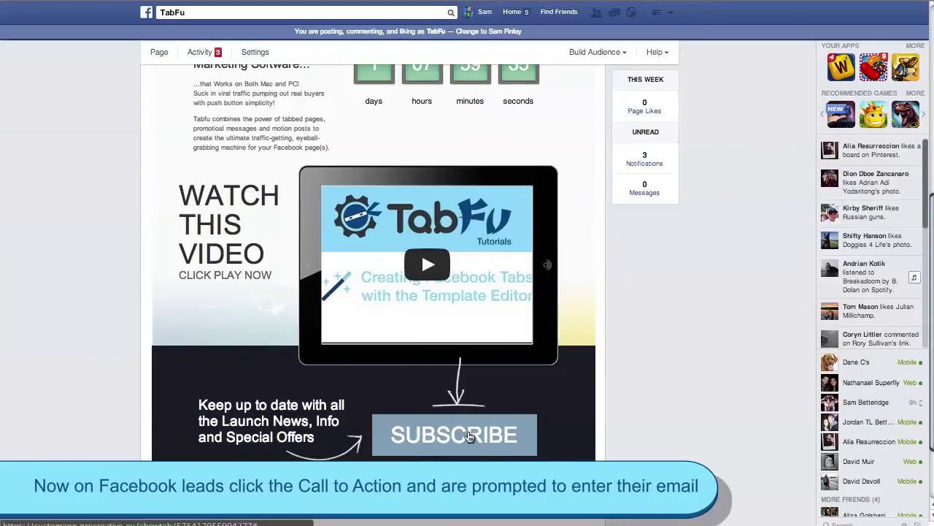
Step: Sign up with a test email via SUBSCRIBE and ENTER THE DOJO!, then dismiss ALL SET!
{"action": "left_click", "coordinate": [469, 435]}
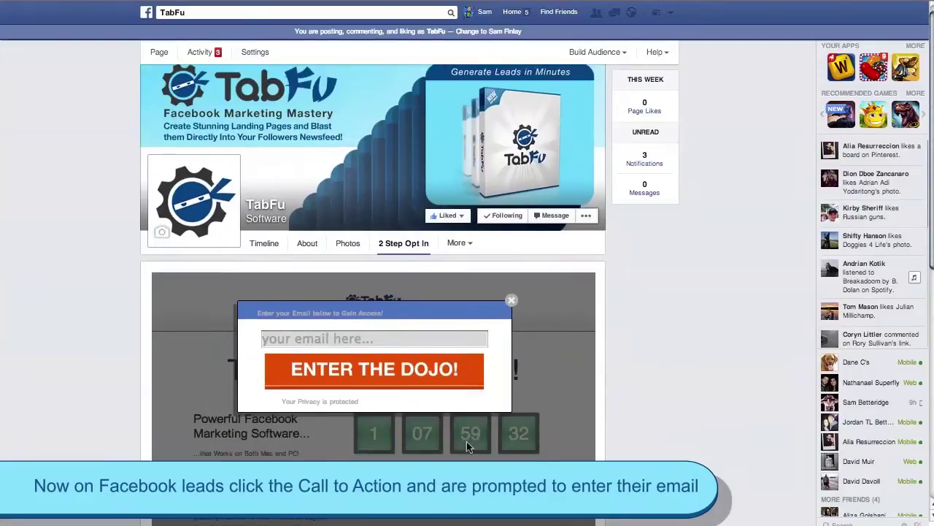
{"action": "left_click", "coordinate": [442, 348]}
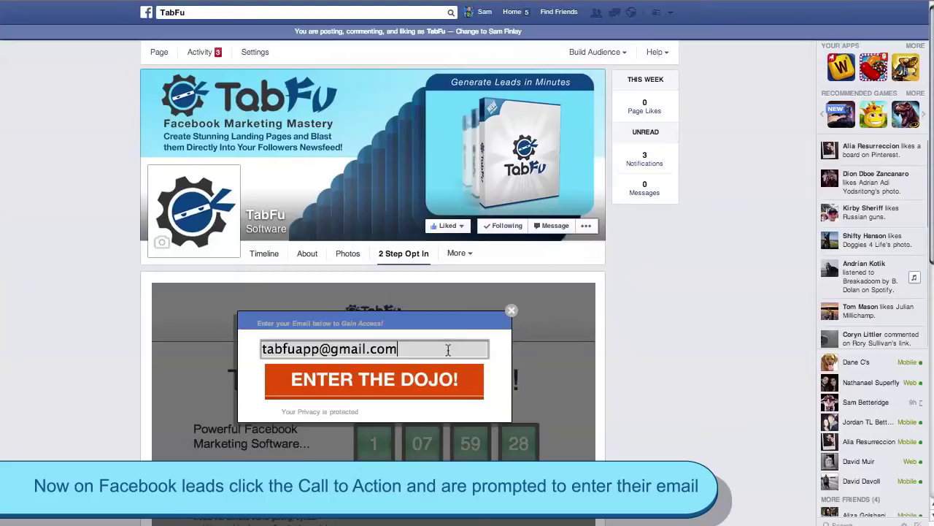
{"action": "left_click", "coordinate": [440, 385]}
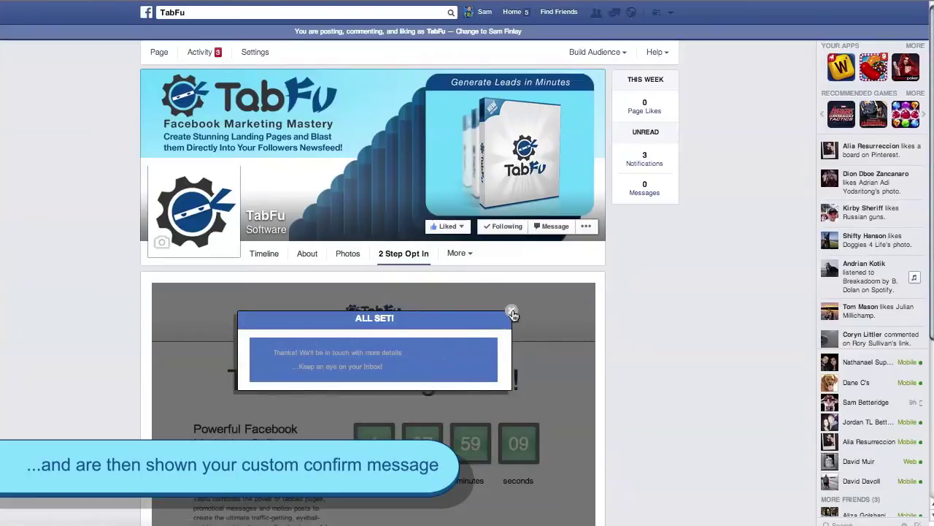
{"action": "left_click", "coordinate": [512, 313]}
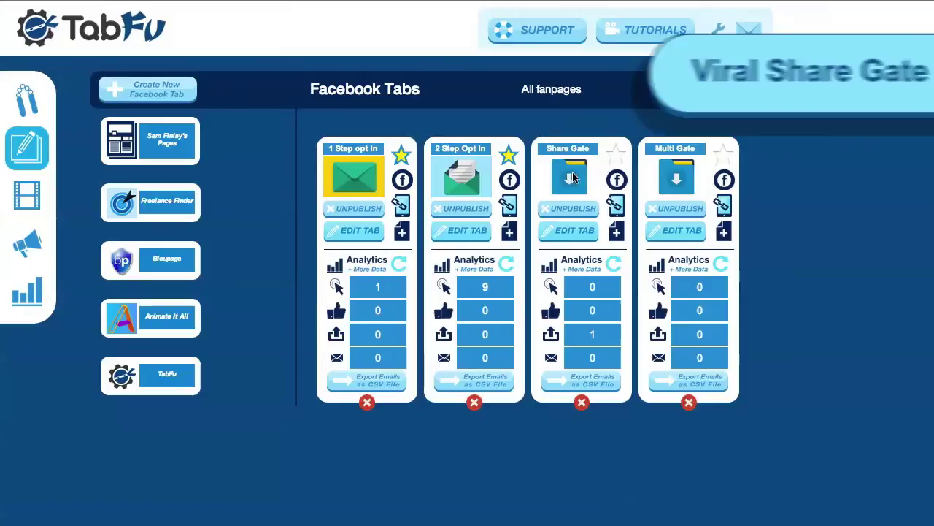
Step: Open the Share Gate template and the gate settings for its Click To Download! button
{"action": "left_click", "coordinate": [576, 232]}
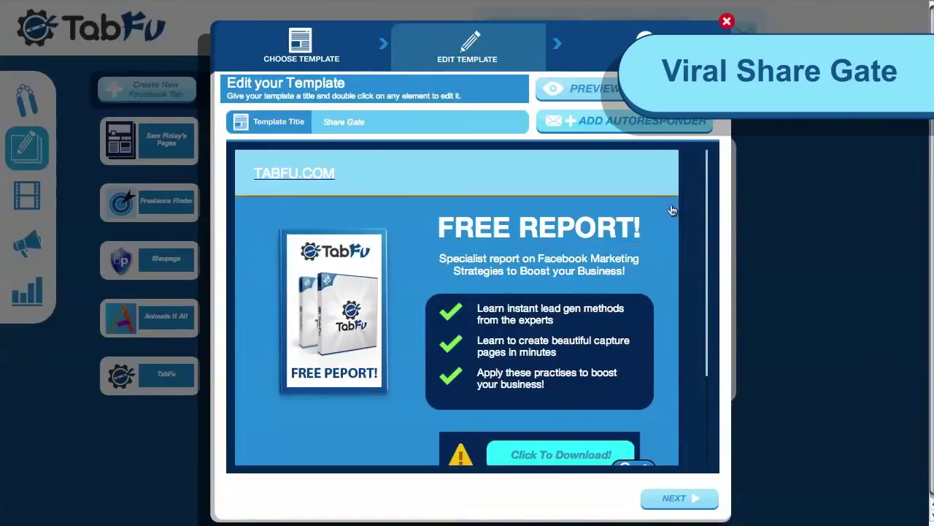
{"action": "left_click_drag", "start_coordinate": [707, 193], "coordinate": [704, 264]}
{"action": "scroll", "coordinate": [686, 252], "scroll_direction": "down", "scroll_amount": 3}
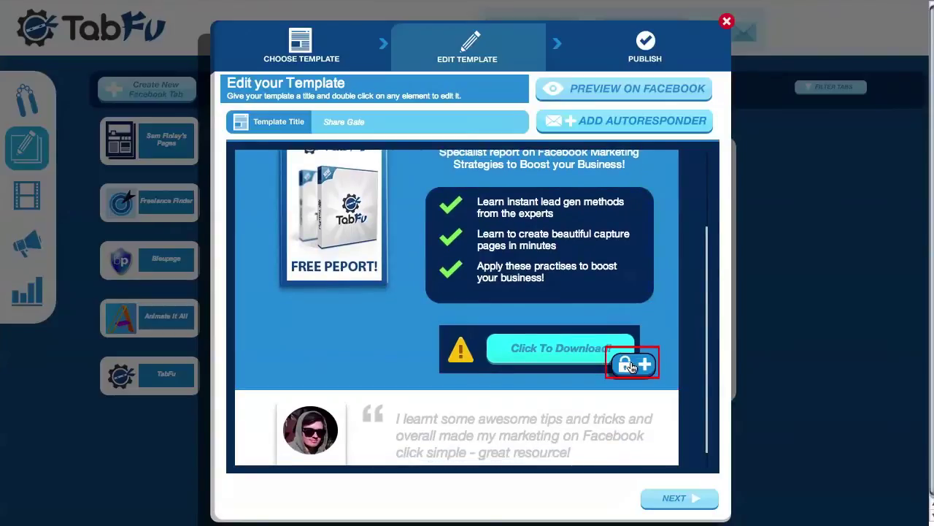
{"action": "left_click", "coordinate": [633, 365]}
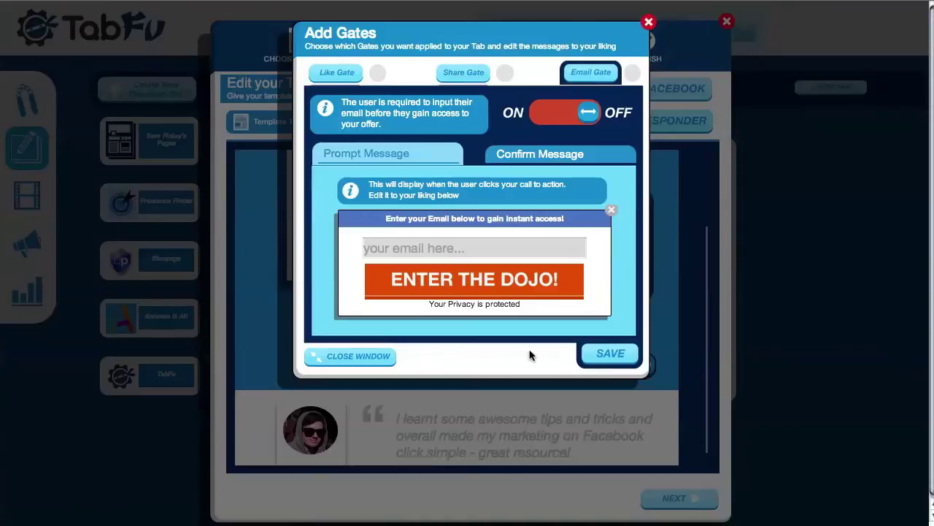
Step: Switch on and save the share gate, then publish the Share Gate tab to Facebook
{"action": "left_click", "coordinate": [465, 73]}
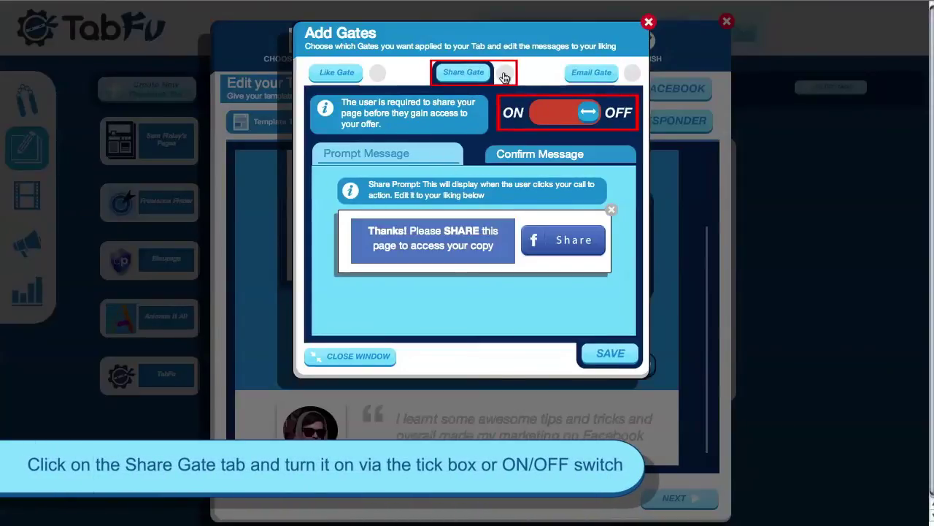
{"action": "left_click", "coordinate": [504, 74]}
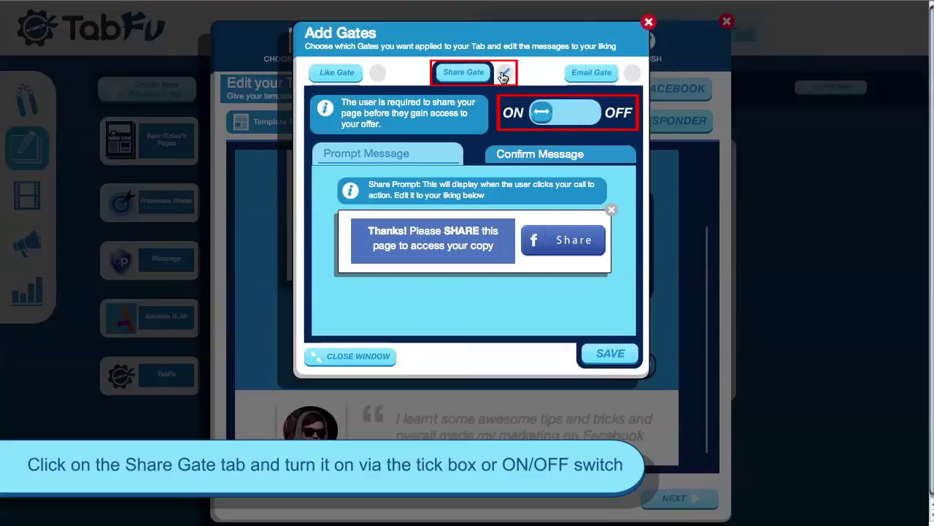
{"action": "left_click", "coordinate": [548, 112]}
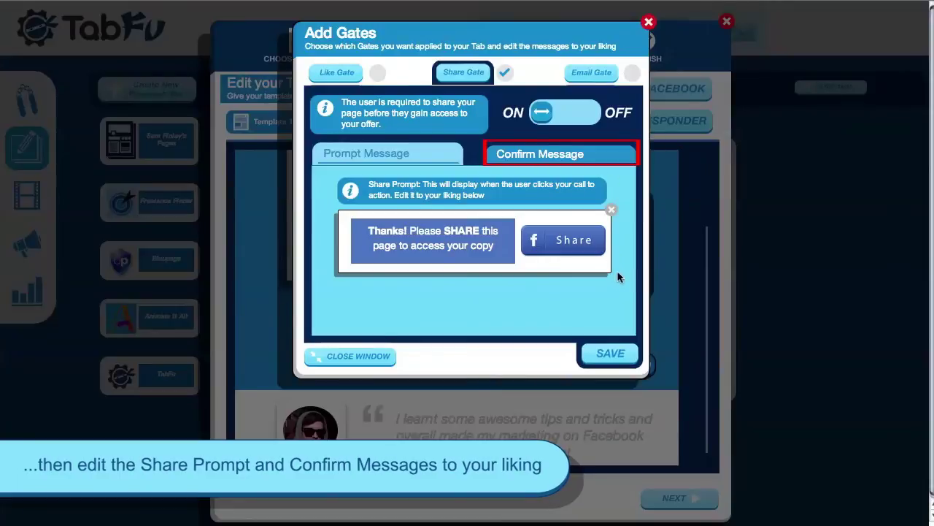
{"action": "left_click", "coordinate": [612, 356]}
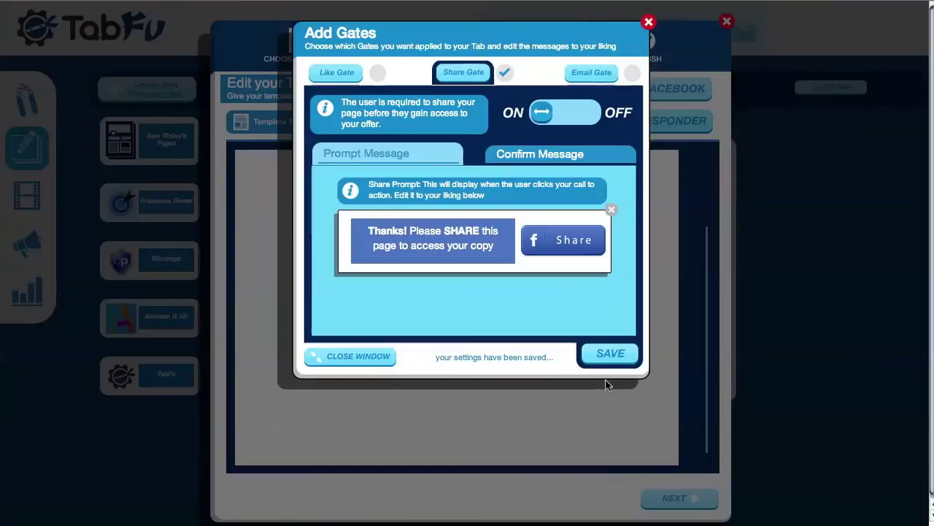
{"action": "left_click", "coordinate": [647, 25]}
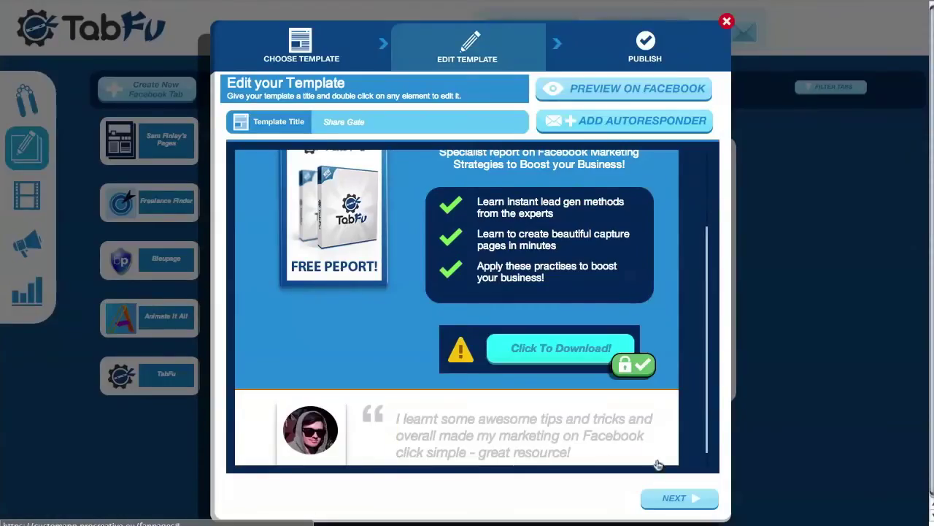
{"action": "left_click", "coordinate": [666, 497]}
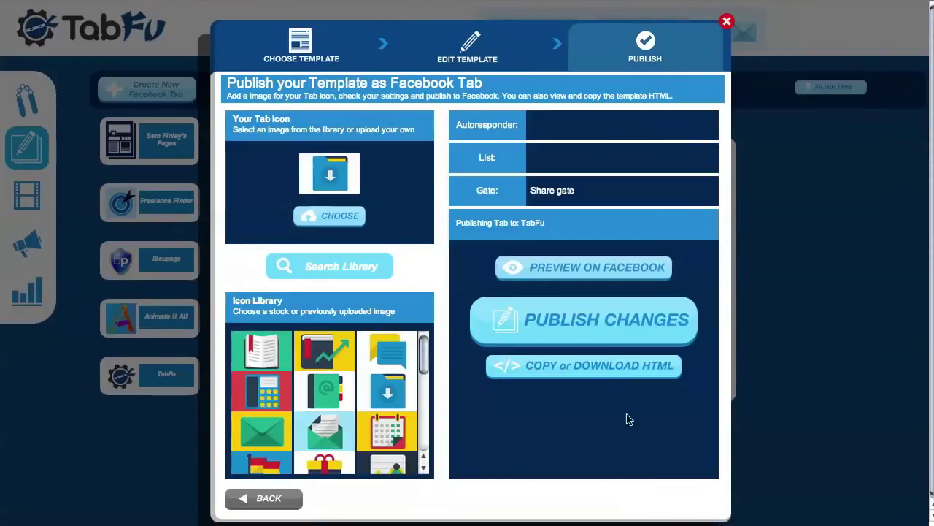
{"action": "left_click", "coordinate": [614, 321]}
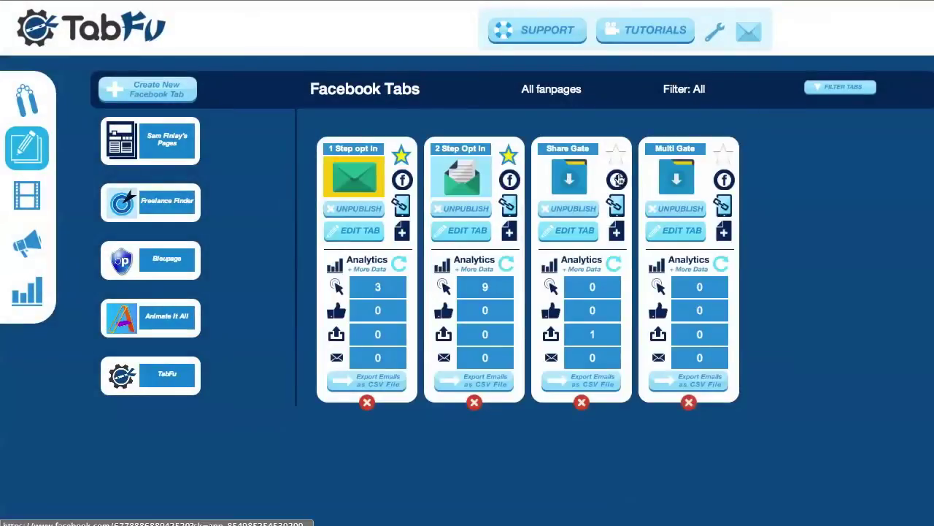
Step: Share the live Share Gate tab with the comment 'Sharing!' to unlock the download, then close the popup
{"action": "left_click", "coordinate": [617, 179]}
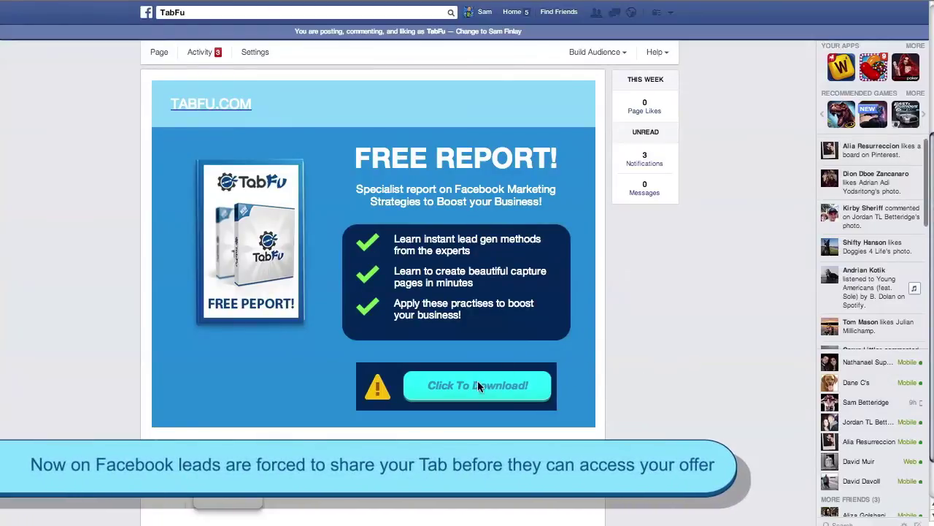
{"action": "left_click", "coordinate": [478, 385]}
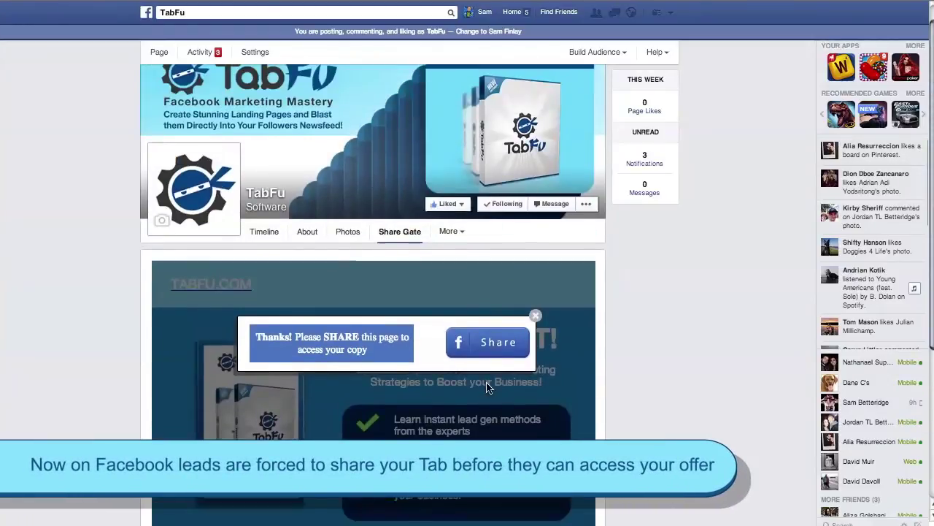
{"action": "scroll", "coordinate": [487, 387], "scroll_direction": "up", "scroll_amount": 1}
{"action": "left_click", "coordinate": [495, 364]}
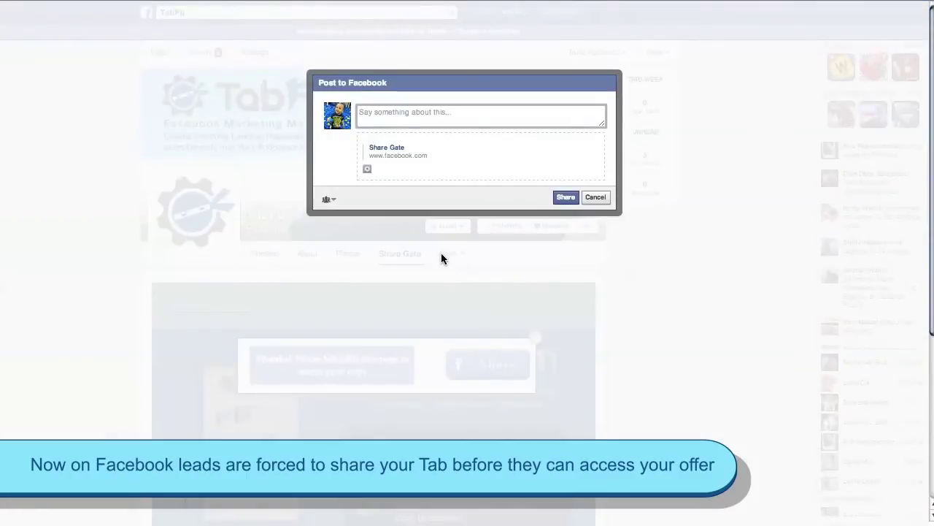
{"action": "type", "text": "Sharing!"}
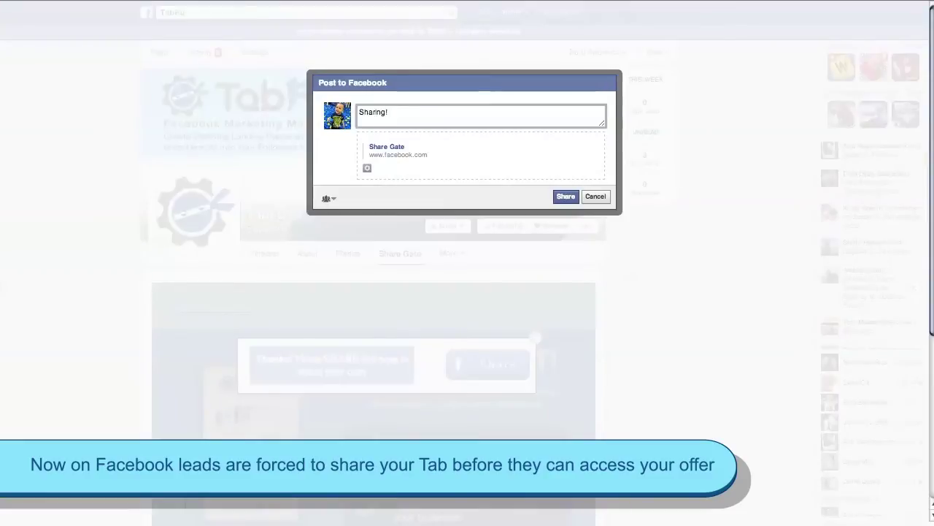
{"action": "left_click", "coordinate": [573, 197]}
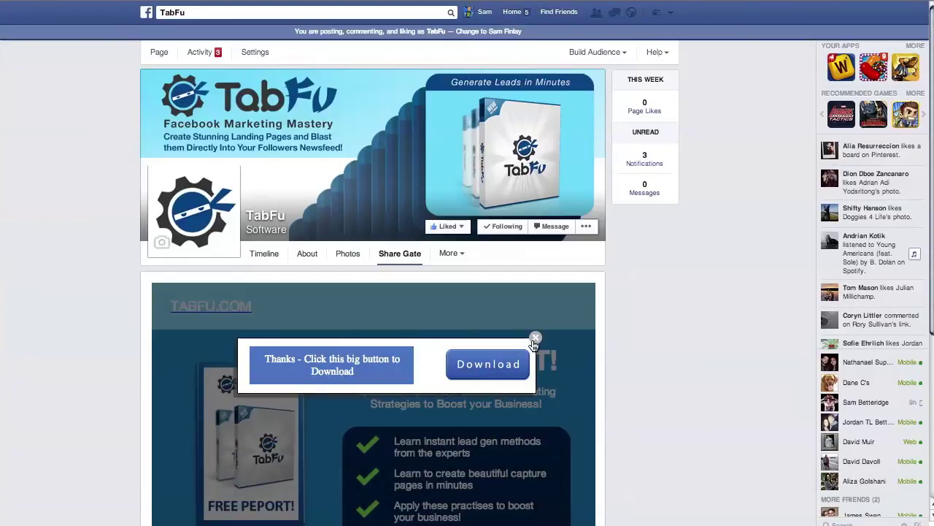
{"action": "left_click", "coordinate": [535, 339]}
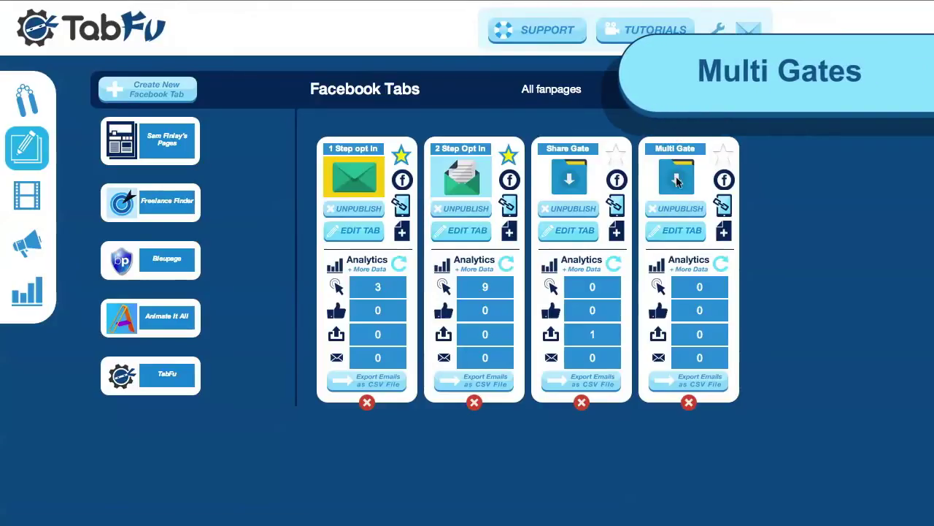
Step: Enable both the share gate and the email gate on the Multi Gate tab's download button
{"action": "left_click", "coordinate": [677, 230]}
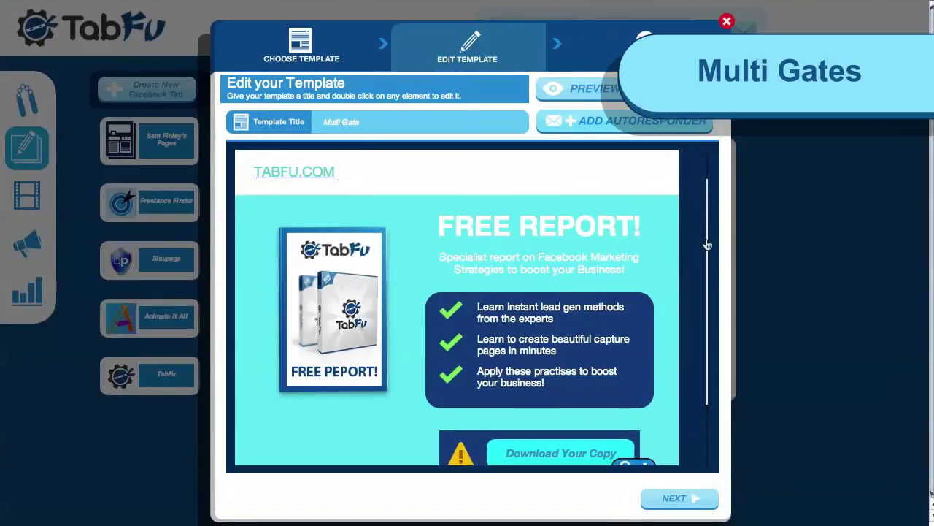
{"action": "scroll", "coordinate": [686, 265], "scroll_direction": "down", "scroll_amount": 2}
{"action": "scroll", "coordinate": [686, 265], "scroll_direction": "down", "scroll_amount": 1}
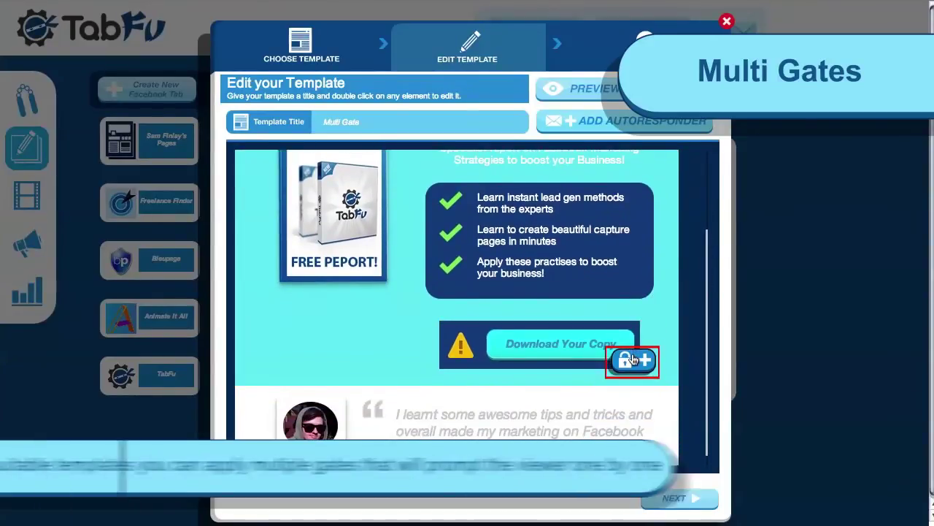
{"action": "left_click", "coordinate": [633, 360]}
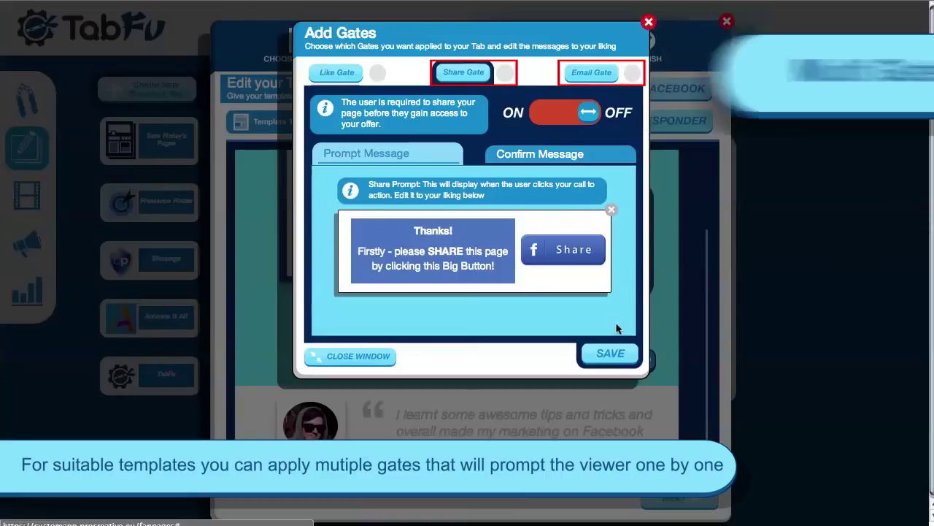
{"action": "left_click", "coordinate": [504, 74]}
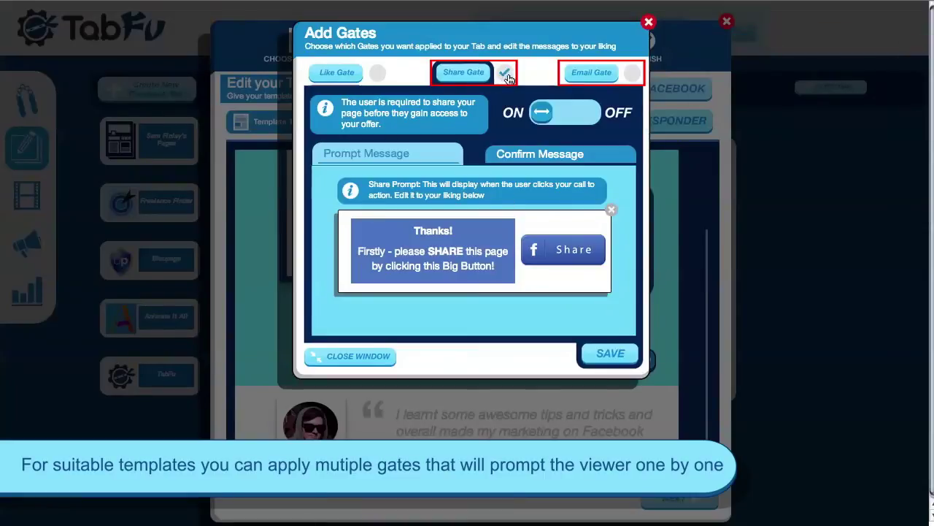
{"action": "left_click", "coordinate": [632, 74]}
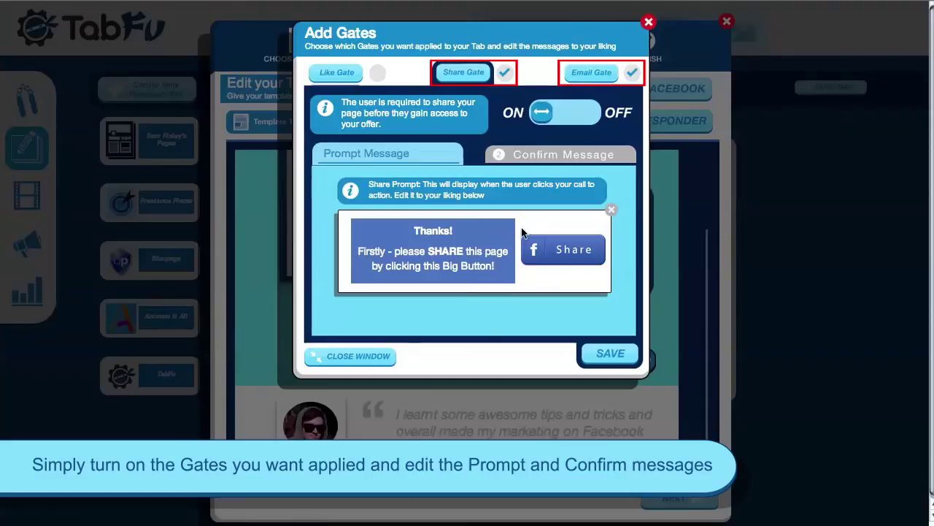
Step: Remove the ENTER THE DOJO! image so the email prompt uses the default GET ACCESS NOW button
{"action": "left_click", "coordinate": [595, 73]}
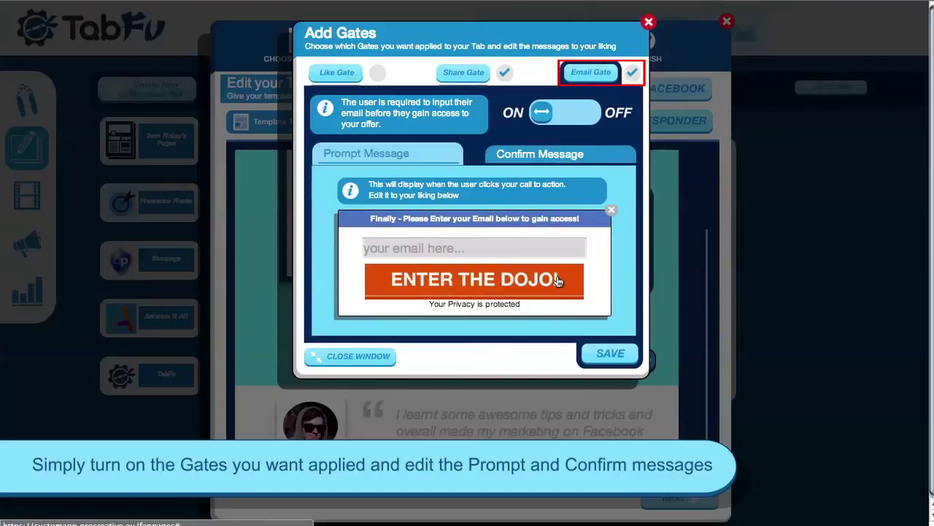
{"action": "left_click", "coordinate": [480, 281]}
{"action": "left_click", "coordinate": [514, 257]}
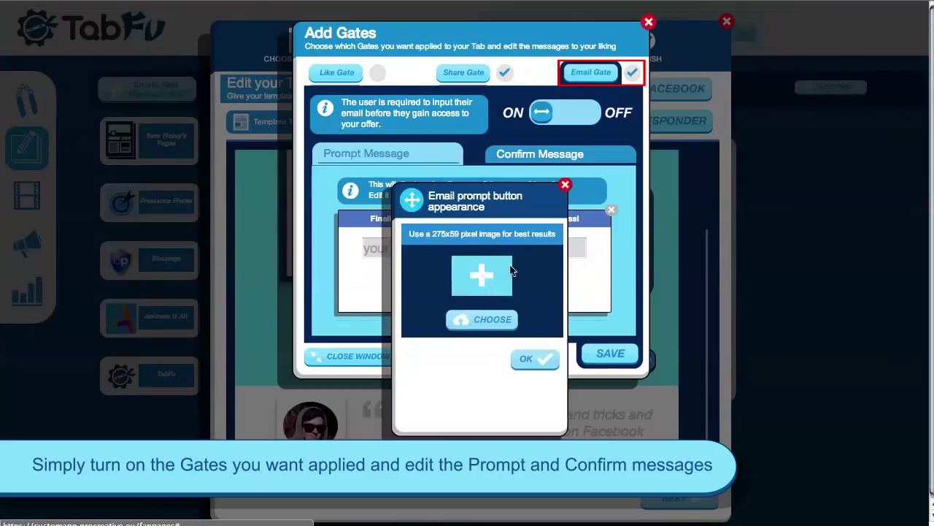
{"action": "left_click", "coordinate": [533, 357]}
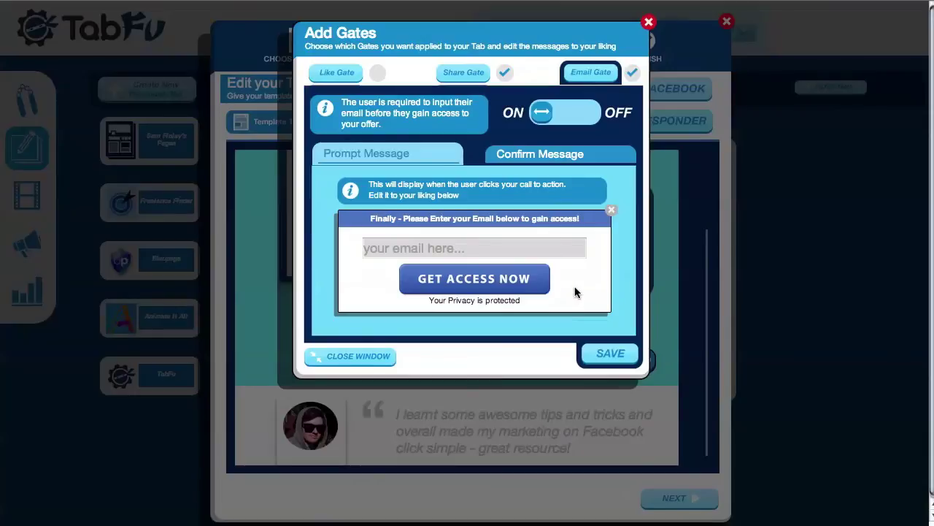
{"action": "left_click", "coordinate": [576, 159]}
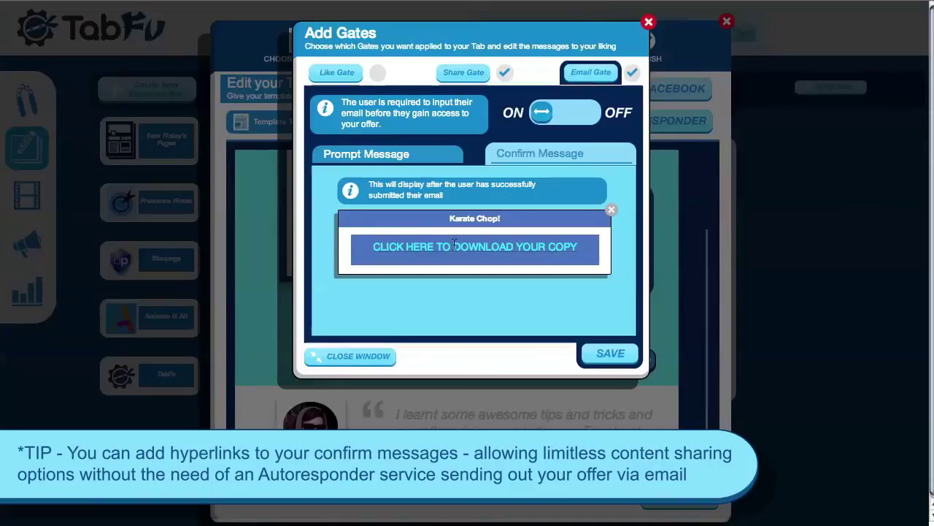
Step: Link the confirm message's CLICK HERE TO DOWNLOAD YOUR COPY text to tabfu.com
{"action": "left_click", "coordinate": [574, 246]}
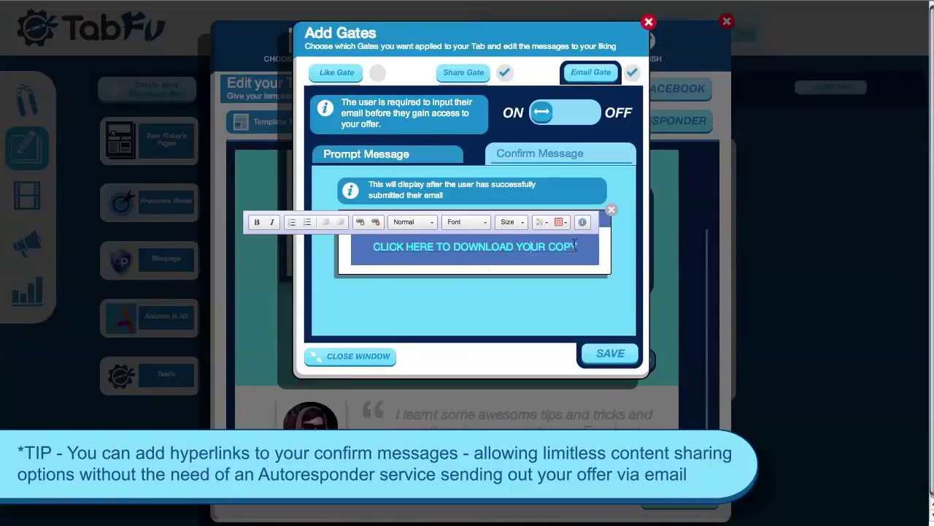
{"action": "triple_click", "coordinate": [577, 246]}
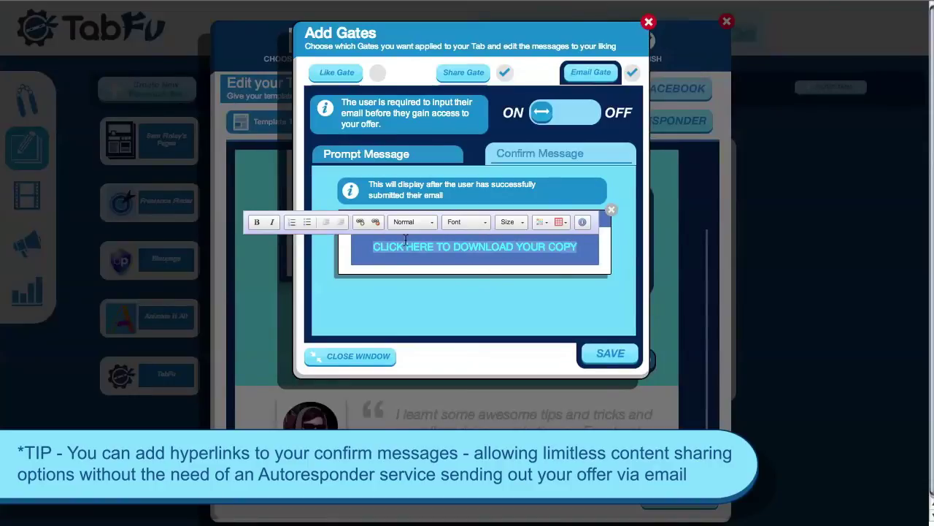
{"action": "left_click", "coordinate": [357, 220]}
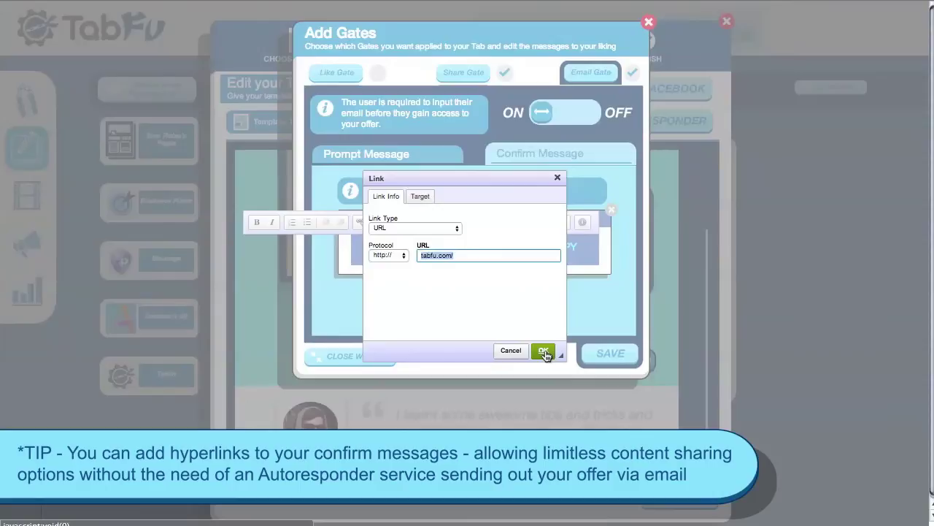
{"action": "left_click", "coordinate": [544, 351]}
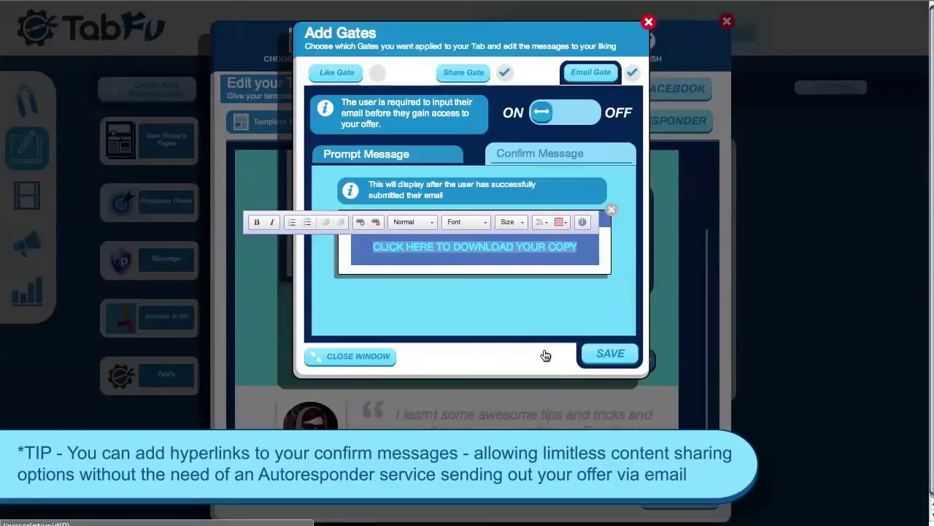
{"action": "left_click", "coordinate": [581, 312]}
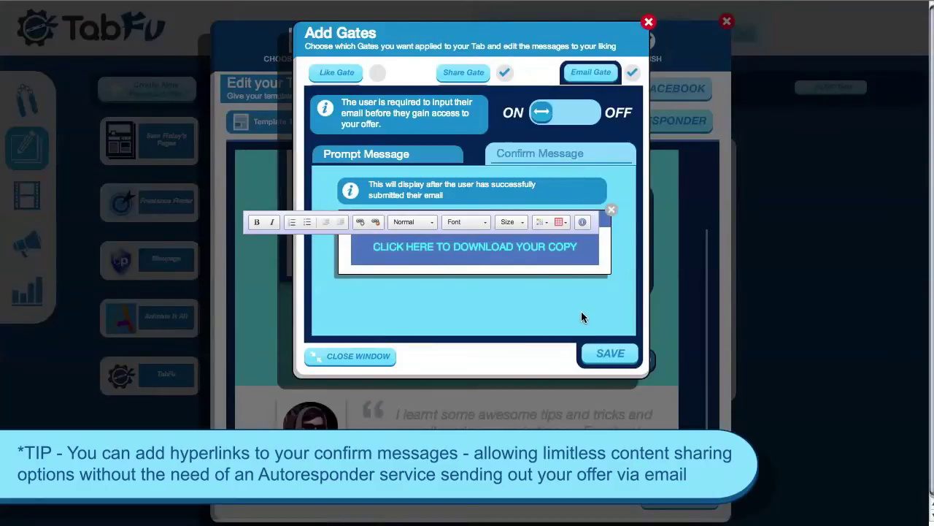
Step: Save the Multi Gate tab's gate settings and publish the changes to Facebook
{"action": "left_click", "coordinate": [609, 353]}
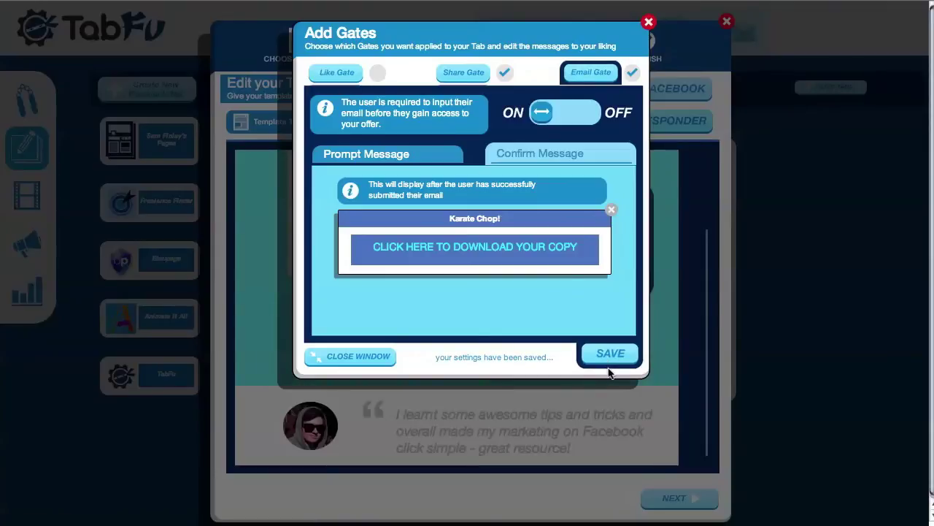
{"action": "left_click", "coordinate": [648, 24]}
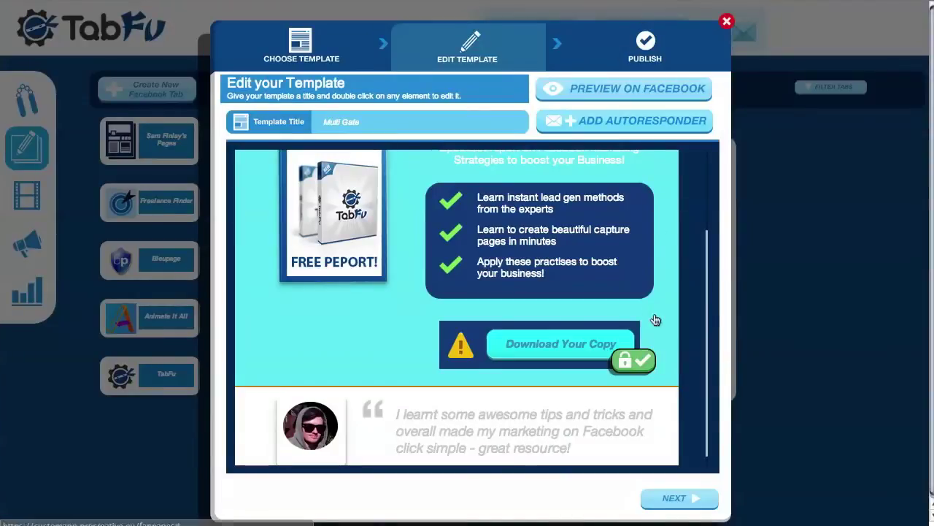
{"action": "left_click", "coordinate": [679, 498]}
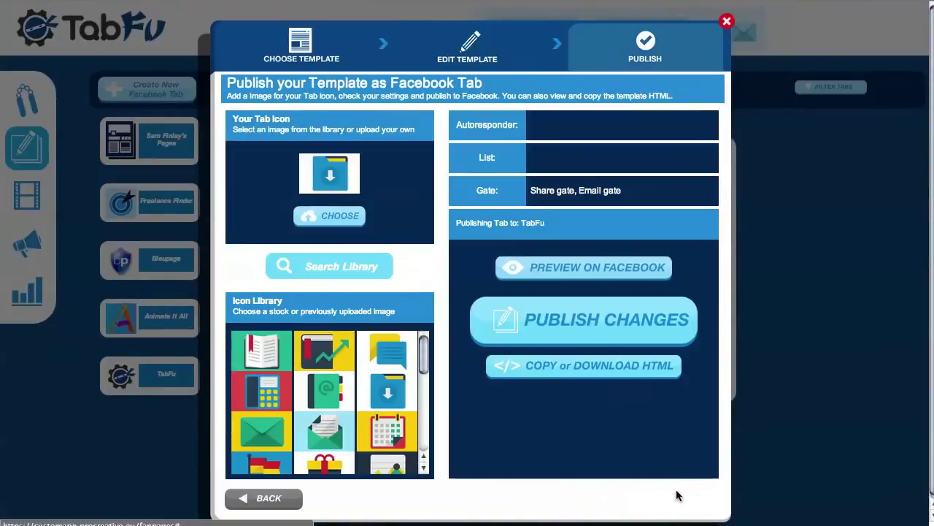
{"action": "left_click", "coordinate": [609, 318]}
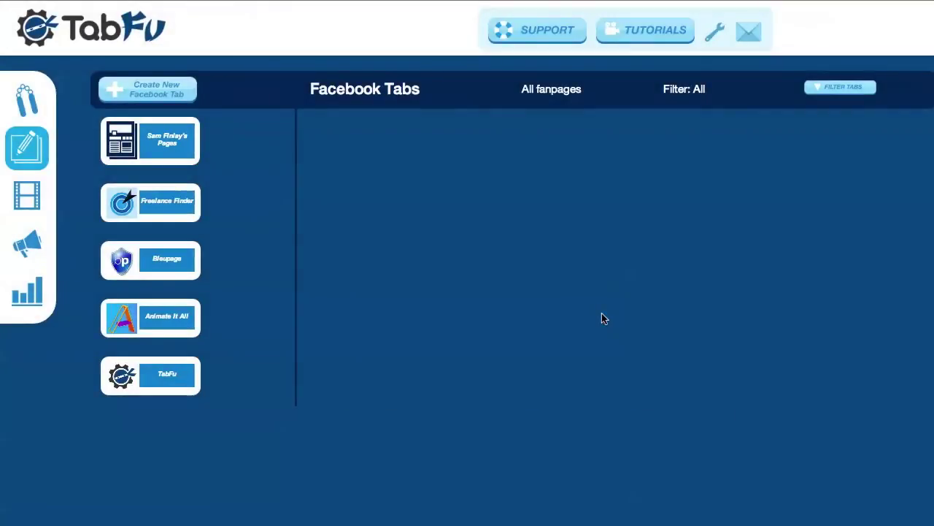
Step: On the live Multi Gate tab, trigger Download Your Copy and share it with the comment 'Sahring'
{"action": "left_click", "coordinate": [724, 181]}
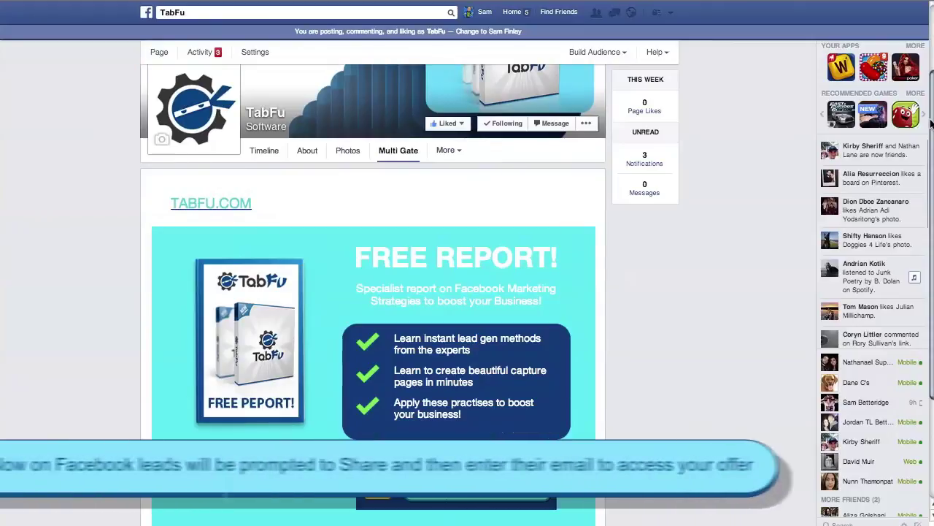
{"action": "left_click_drag", "start_coordinate": [931, 130], "coordinate": [927, 188]}
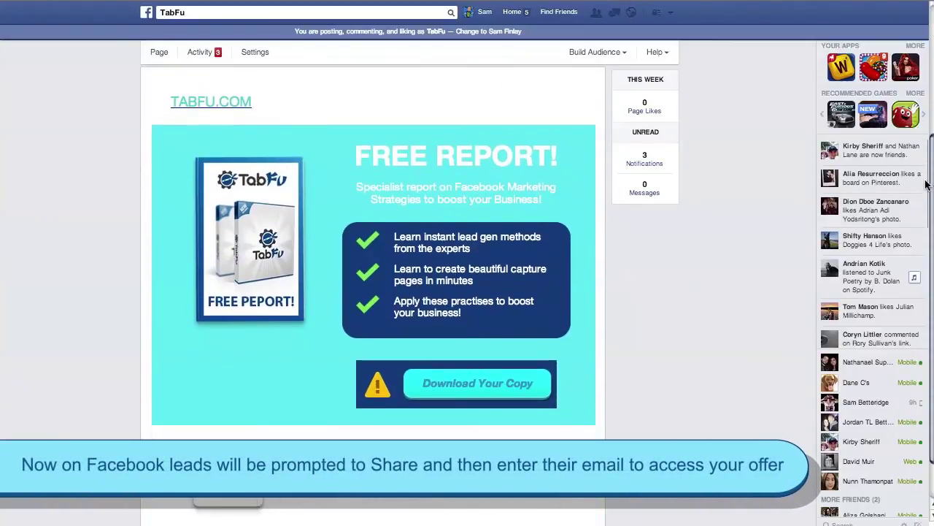
{"action": "left_click", "coordinate": [486, 385]}
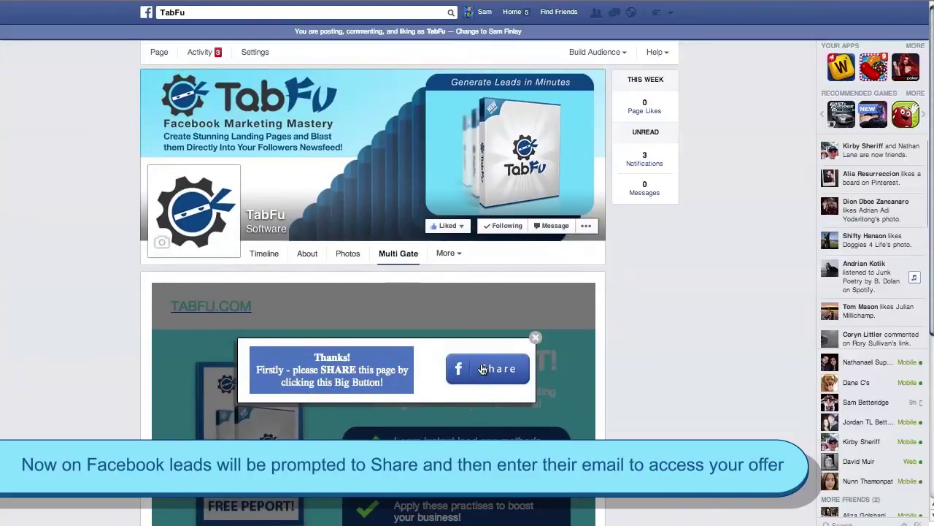
{"action": "left_click", "coordinate": [482, 369]}
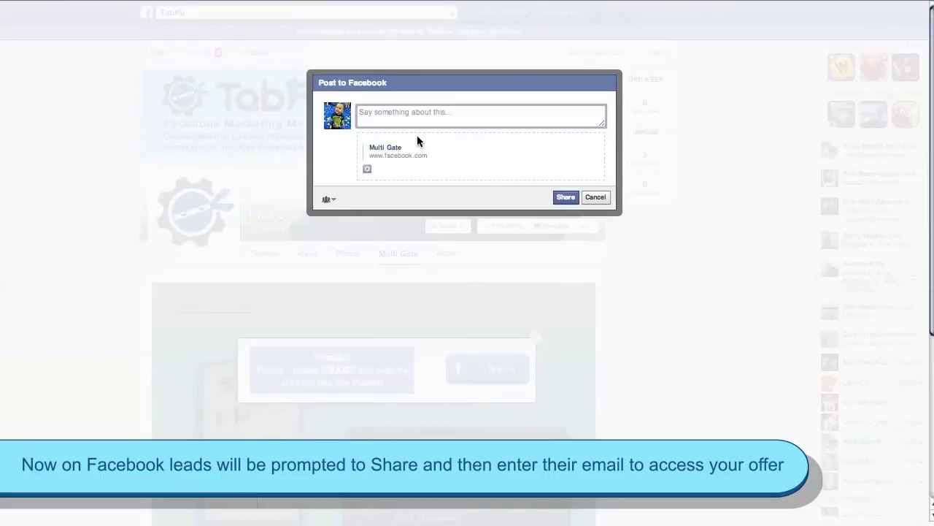
{"action": "type", "text": "Sahring!"}
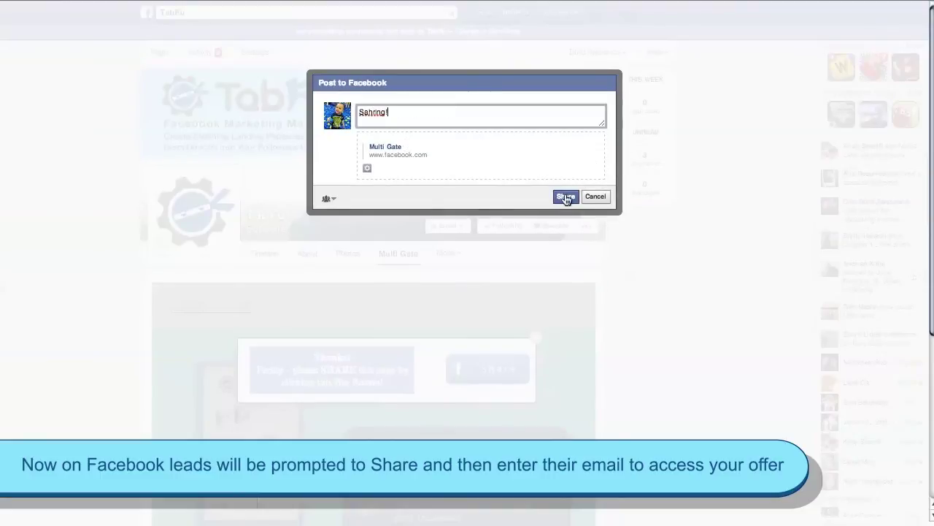
{"action": "left_click", "coordinate": [566, 197]}
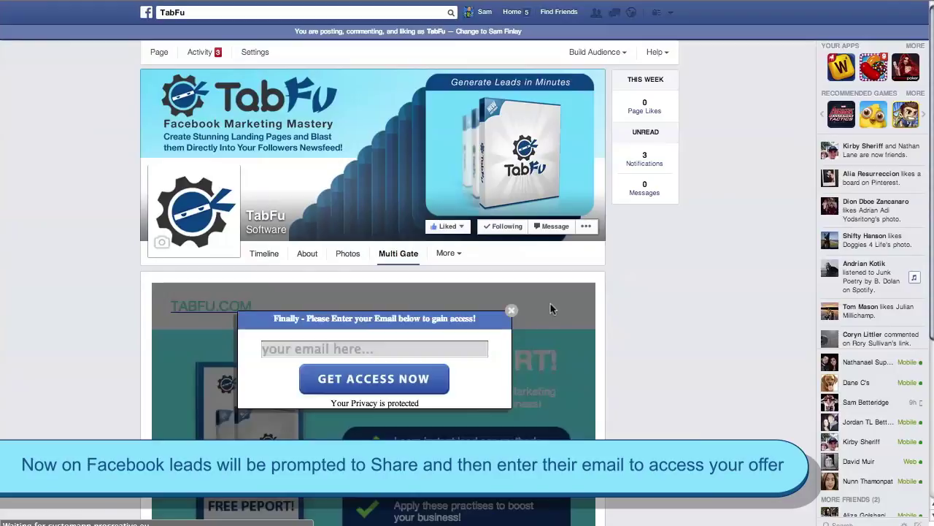
Step: Submit an email address through GET ACCESS NOW, then close the ALL SET! popup
{"action": "left_click", "coordinate": [465, 346]}
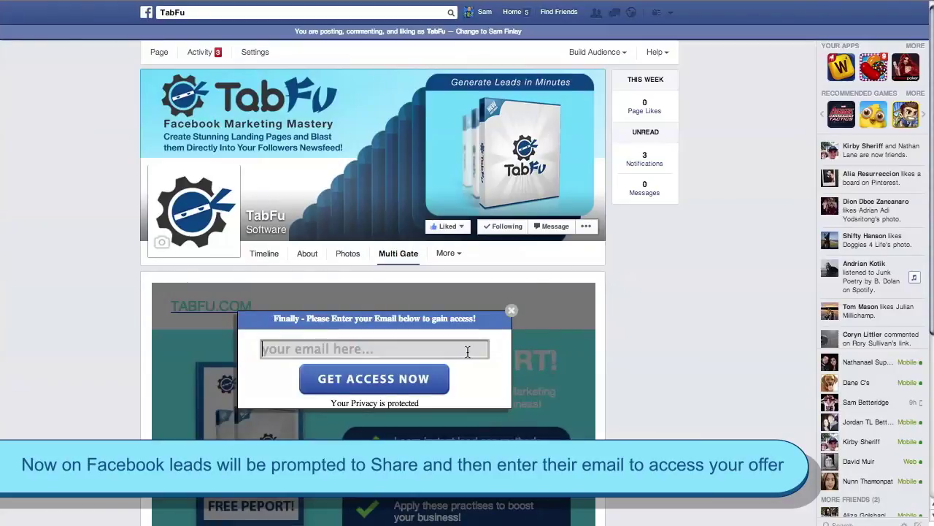
{"action": "type", "text": "tf"}
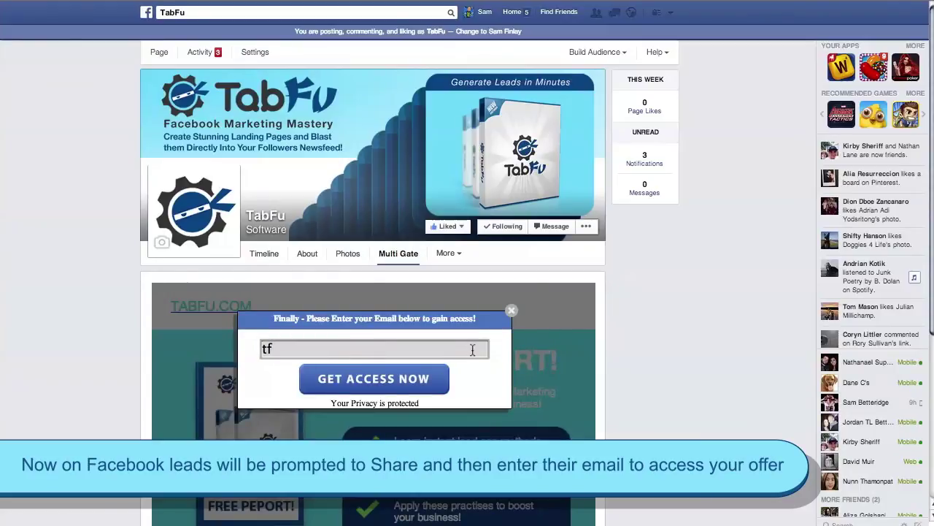
{"action": "key", "text": "ctrl+a"}
{"action": "key", "text": "ctrl+v"}
{"action": "left_click", "coordinate": [417, 379]}
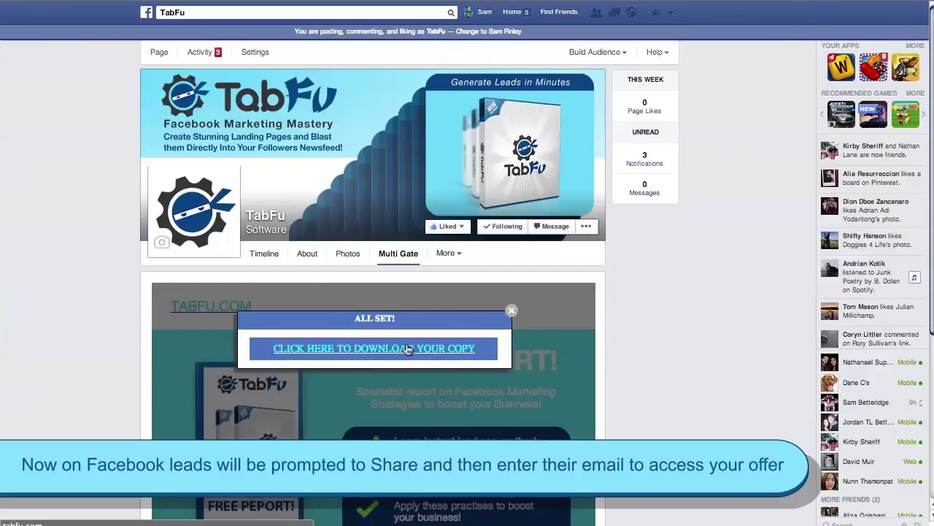
{"action": "left_click", "coordinate": [511, 313]}
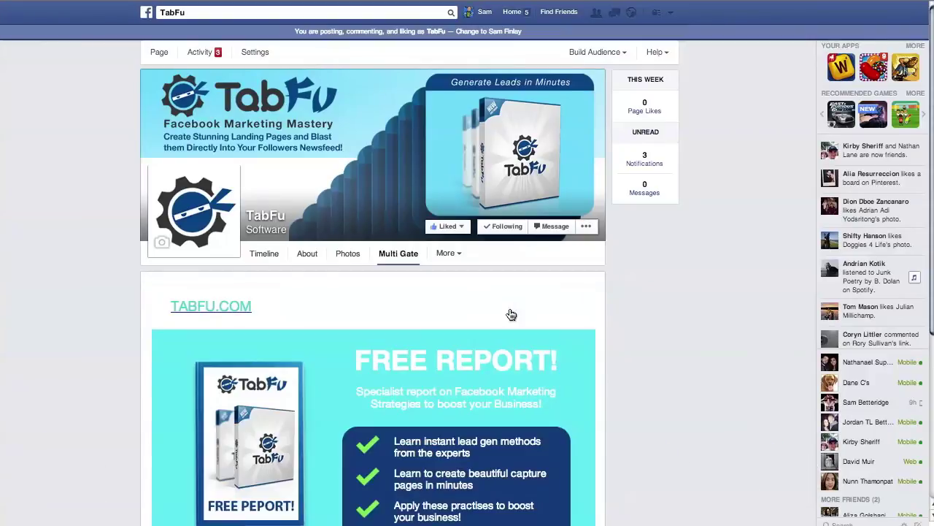